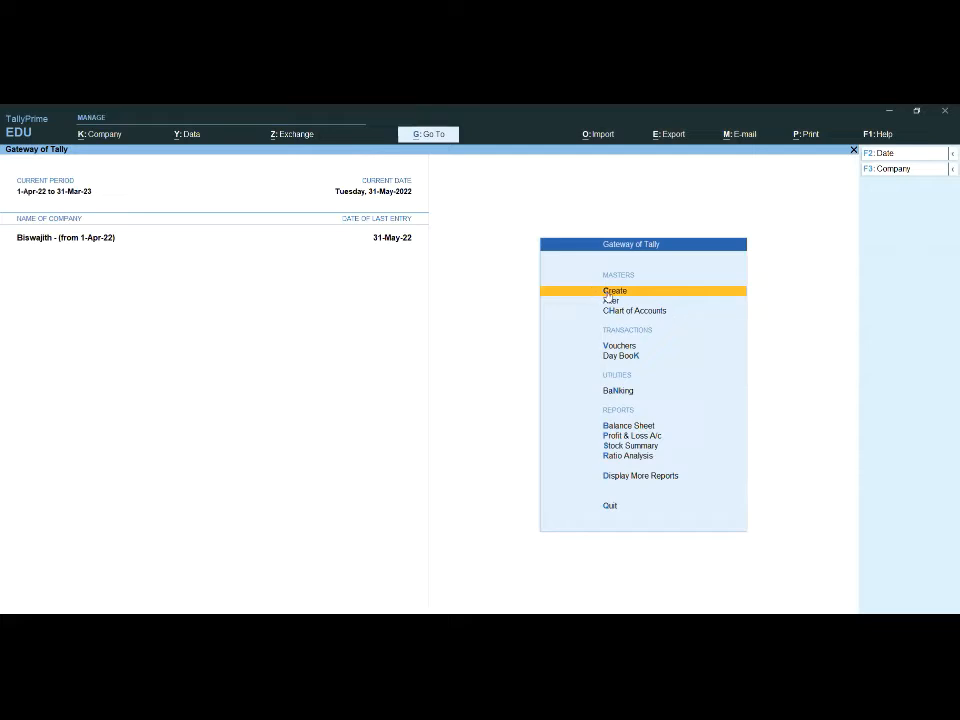
Step: Show the inactive voucher types in voucher entry and activate the Delivery Note voucher type
{"action": "key", "text": "v"}
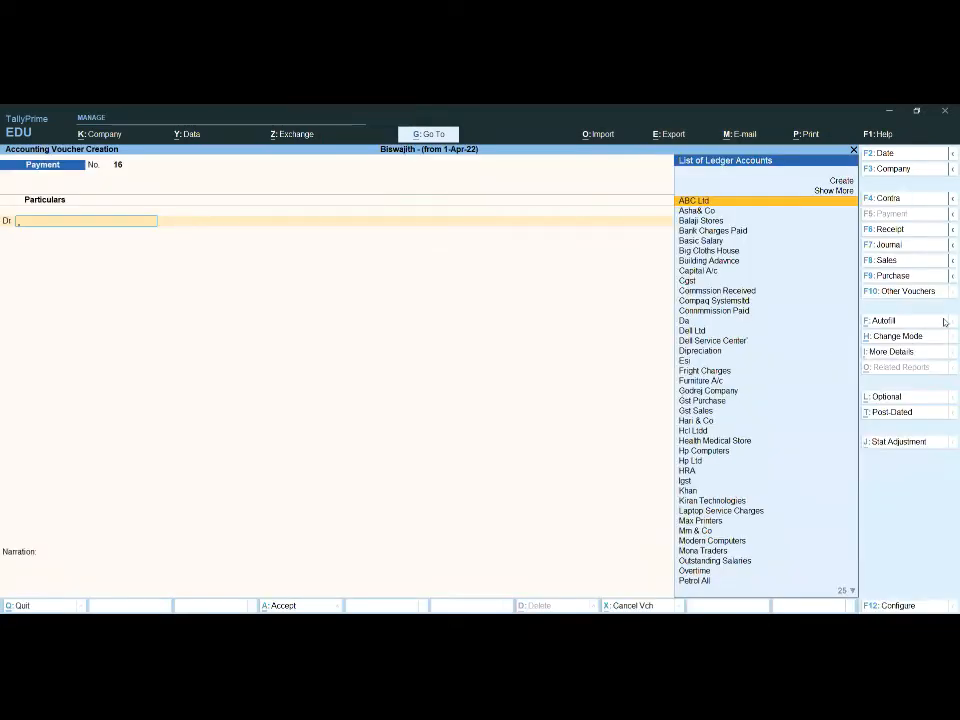
{"action": "left_click", "coordinate": [925, 293]}
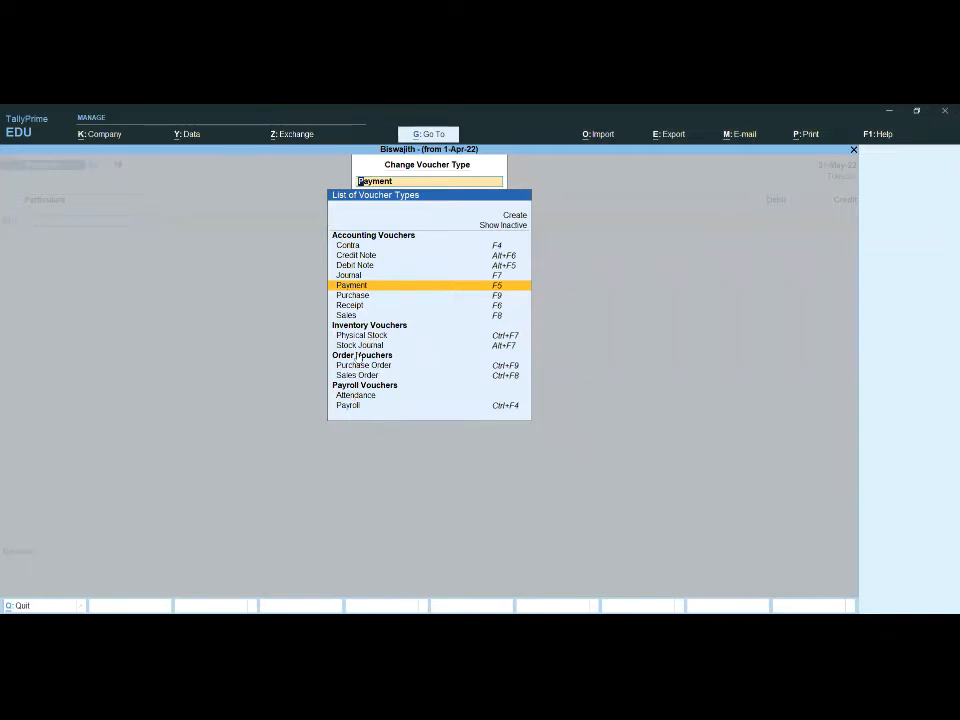
{"action": "left_click", "coordinate": [520, 226]}
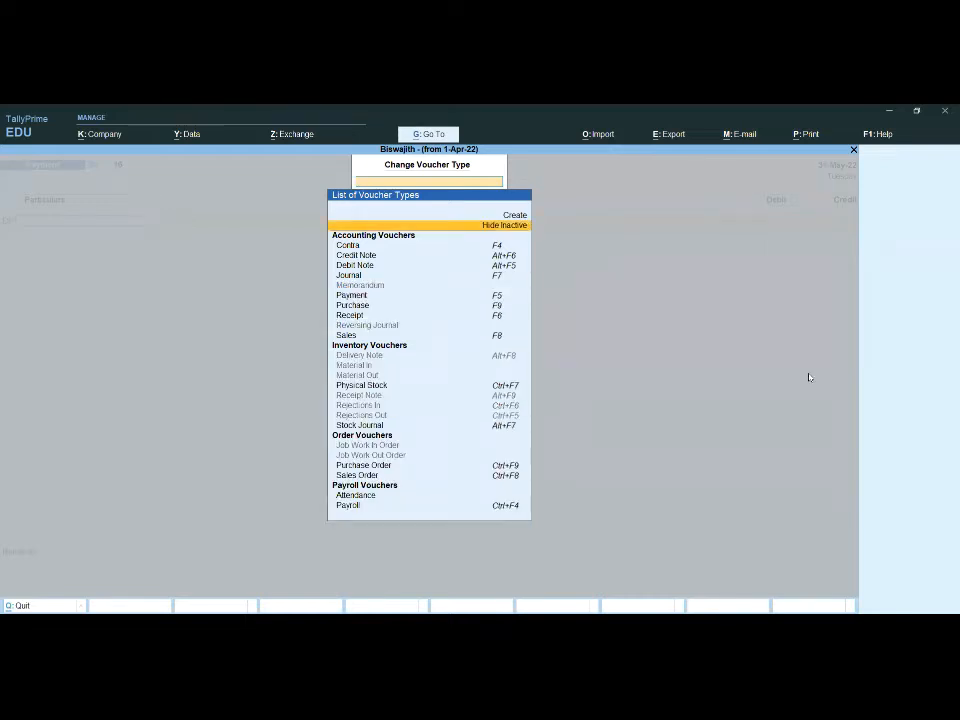
{"action": "key", "text": "Down"}
{"action": "key", "text": "Down"}
{"action": "key", "text": "Down"}
{"action": "key", "text": "Down"}
{"action": "key", "text": "Down"}
{"action": "key", "text": "Down"}
{"action": "key", "text": "Down"}
{"action": "key", "text": "Down"}
{"action": "key", "text": "Down"}
{"action": "key", "text": "Down"}
{"action": "key", "text": "Down"}
{"action": "key", "text": "Down"}
{"action": "key", "text": "Down"}
{"action": "key", "text": "Down"}
{"action": "key", "text": "Down"}
{"action": "key", "text": "Down"}
{"action": "key", "text": "Down"}
{"action": "key", "text": "Down"}
{"action": "key", "text": "Down"}
{"action": "key", "text": "Up"}
{"action": "key", "text": "Up"}
{"action": "key", "text": "Up"}
{"action": "key", "text": "Up"}
{"action": "key", "text": "Up"}
{"action": "key", "text": "Up"}
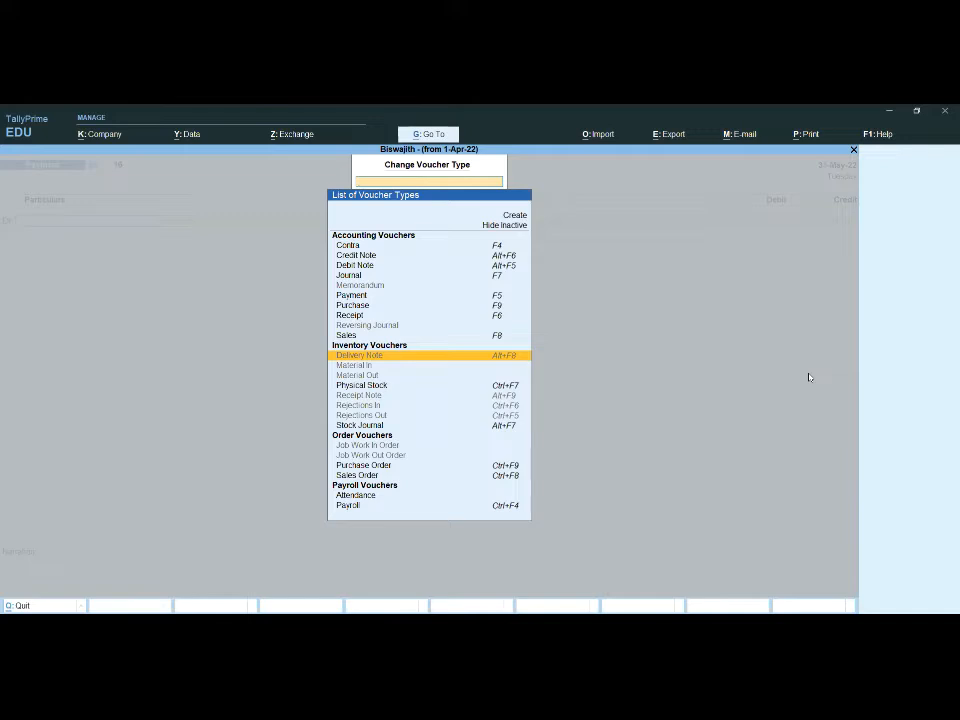
{"action": "key", "text": "Return"}
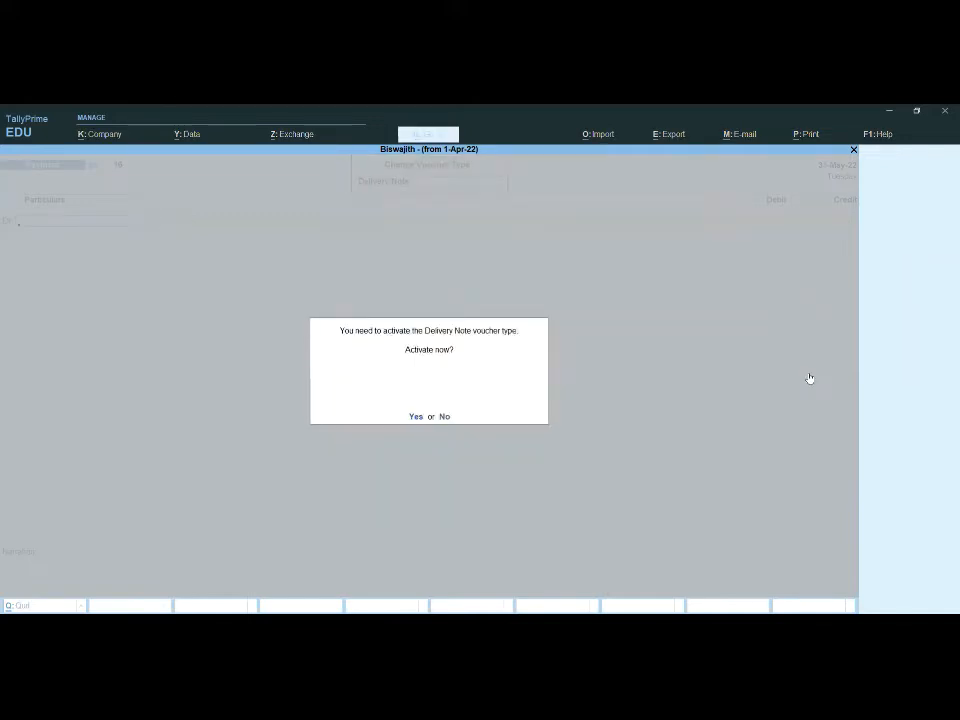
{"action": "key", "text": "y"}
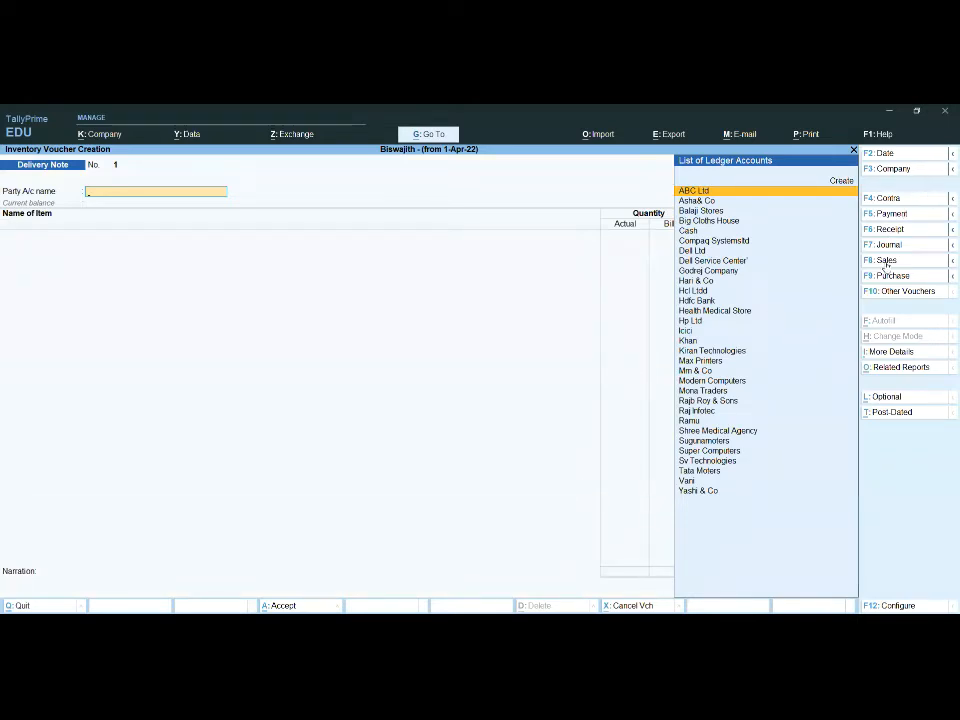
Step: Activate the inactive Receipt Note voucher type and return to the Gateway of Tally
{"action": "left_click", "coordinate": [904, 292]}
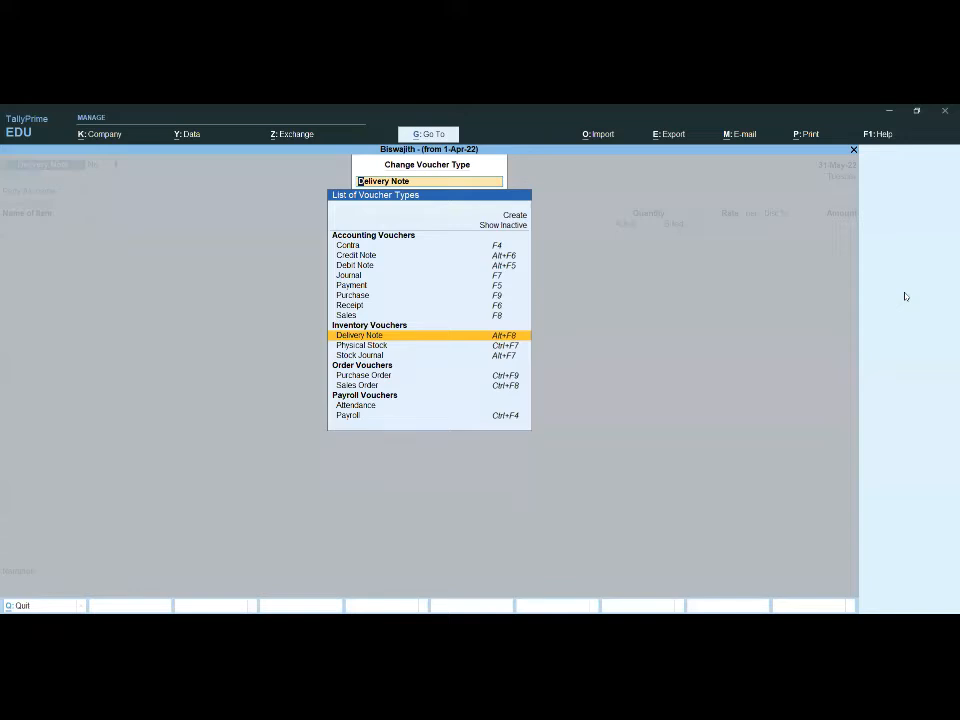
{"action": "key", "text": "Down"}
{"action": "key", "text": "Up"}
{"action": "key", "text": "Down"}
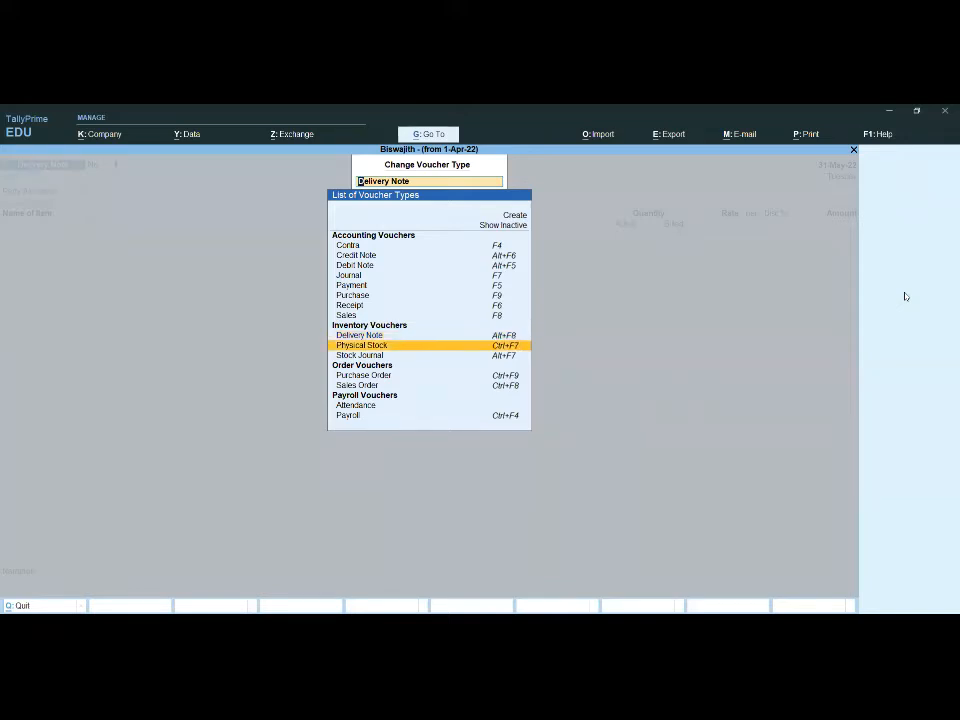
{"action": "key", "text": "Up"}
{"action": "key", "text": "Up"}
{"action": "key", "text": "Up"}
{"action": "key", "text": "Up"}
{"action": "key", "text": "Up"}
{"action": "key", "text": "Up"}
{"action": "key", "text": "Up"}
{"action": "key", "text": "Up"}
{"action": "key", "text": "Up"}
{"action": "key", "text": "Up"}
{"action": "key", "text": "Up"}
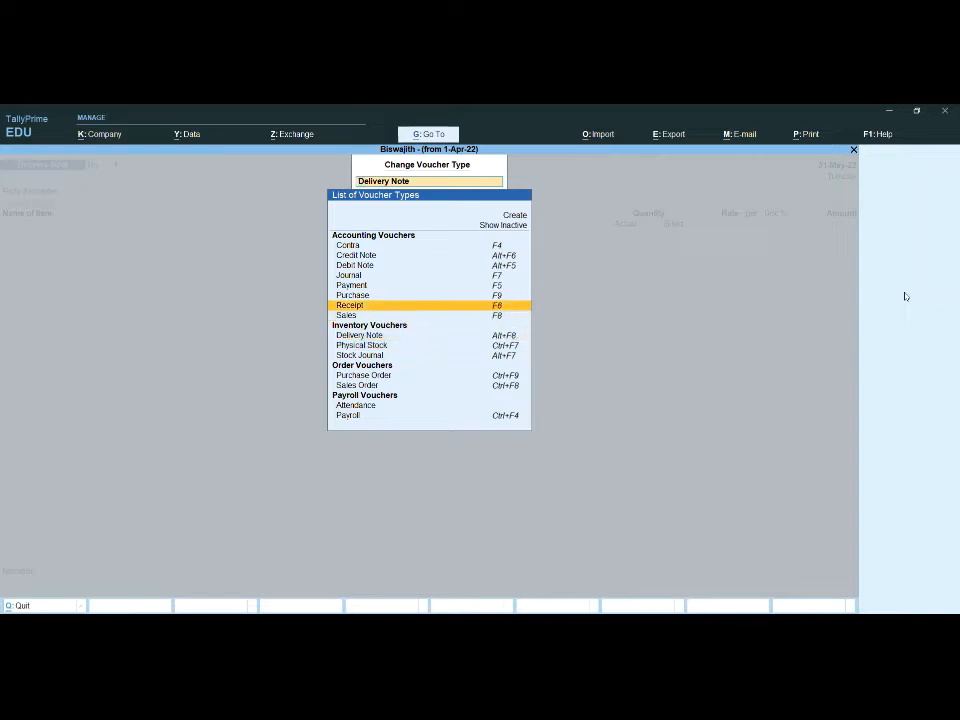
{"action": "key", "text": "Up"}
{"action": "key", "text": "Return"}
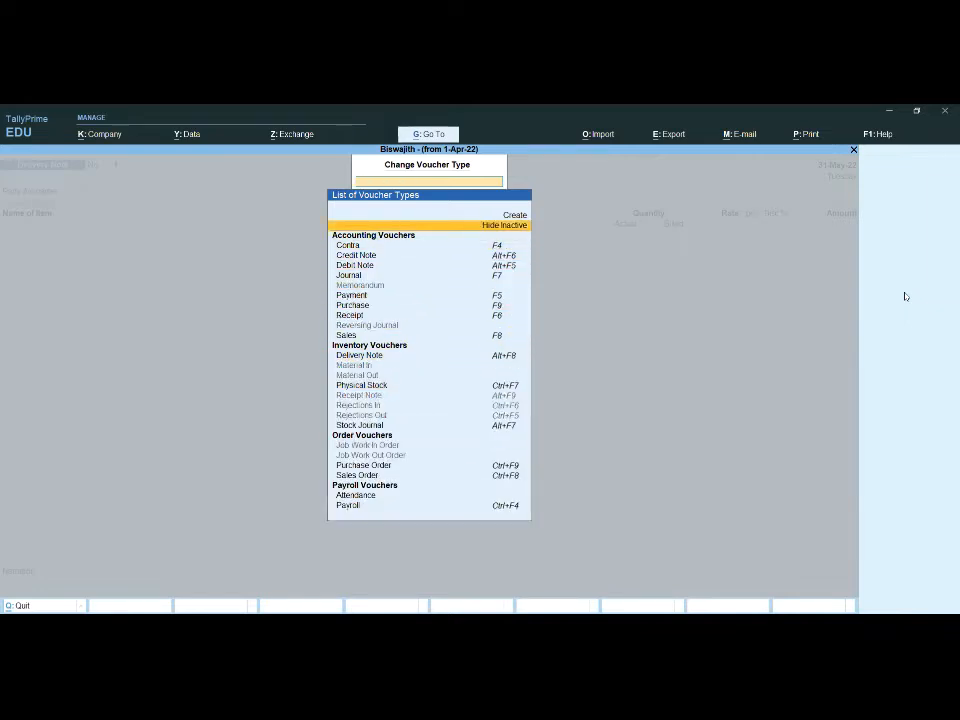
{"action": "key", "text": "Down"}
{"action": "key", "text": "Down"}
{"action": "key", "text": "Down"}
{"action": "key", "text": "Down"}
{"action": "key", "text": "Down"}
{"action": "key", "text": "Down"}
{"action": "key", "text": "Down"}
{"action": "key", "text": "Down"}
{"action": "key", "text": "Down"}
{"action": "key", "text": "Down"}
{"action": "key", "text": "Down"}
{"action": "key", "text": "Down"}
{"action": "key", "text": "Down"}
{"action": "key", "text": "Down"}
{"action": "key", "text": "Down"}
{"action": "key", "text": "Down"}
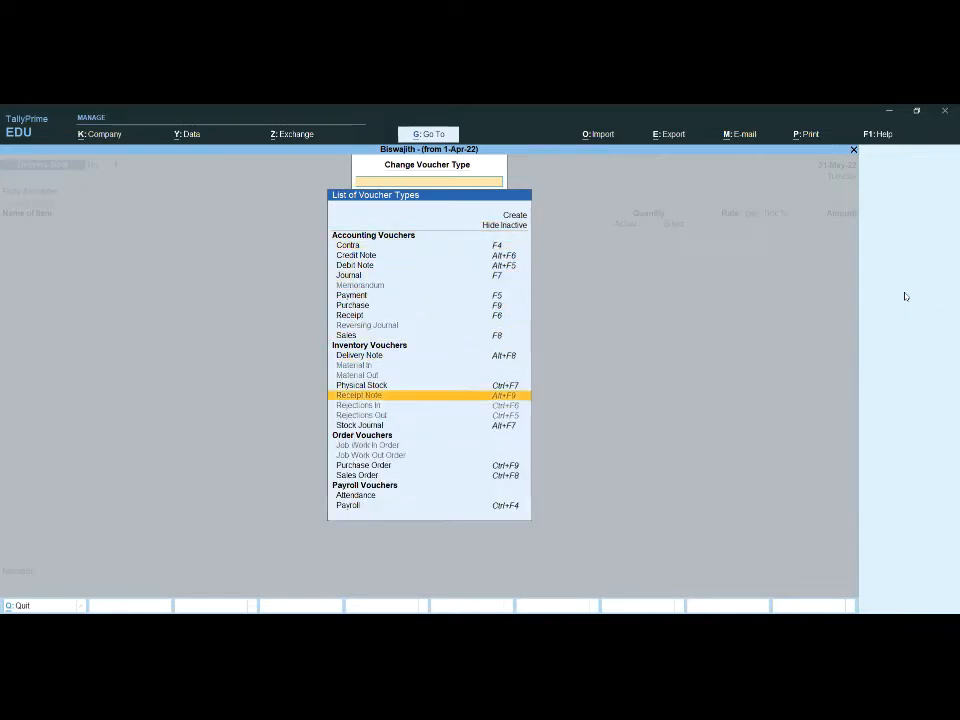
{"action": "key", "text": "Up"}
{"action": "key", "text": "Return"}
{"action": "key", "text": "y"}
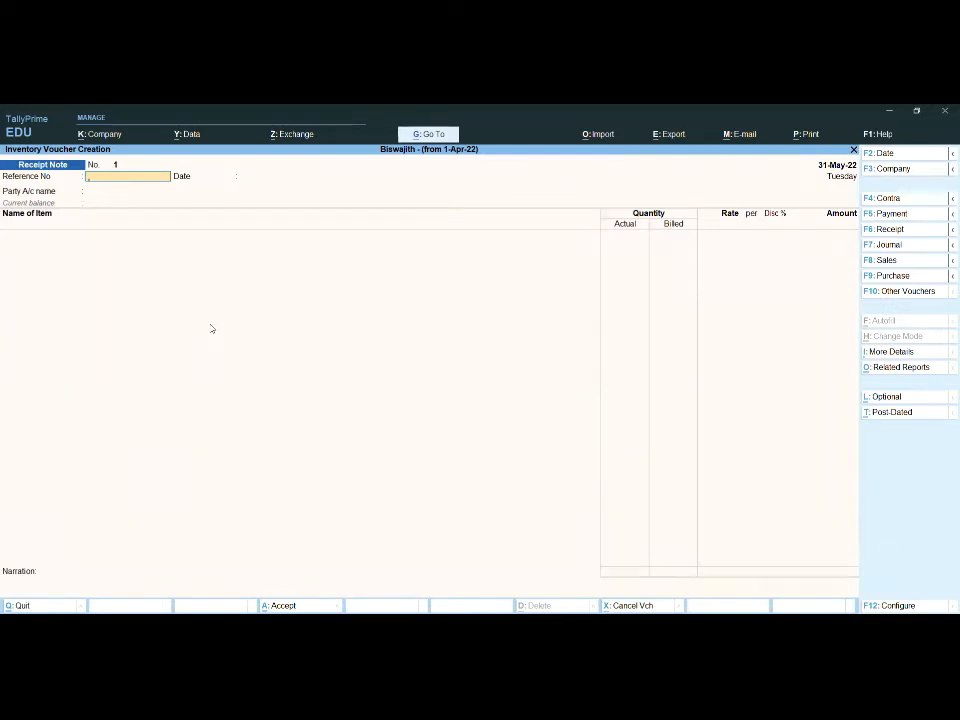
{"action": "key", "text": "Escape"}
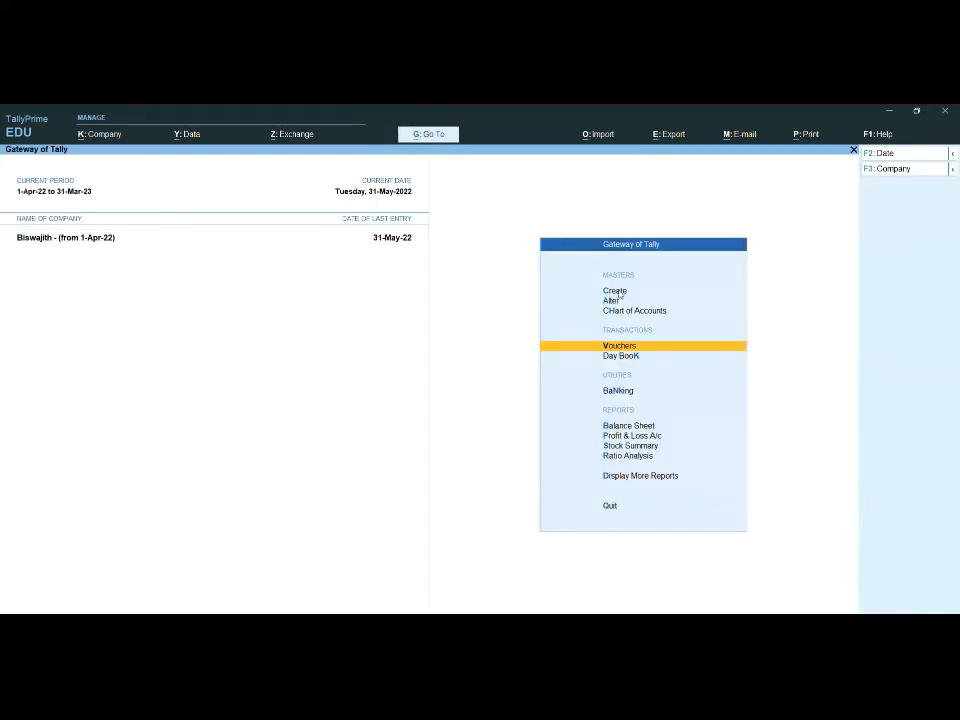
Step: Start a new ledger master and name it Poorvika Mobiles, without an alias
{"action": "key", "text": "c"}
{"action": "key", "text": "Down"}
{"action": "key", "text": "Down"}
{"action": "key", "text": "Down"}
{"action": "key", "text": "Down"}
{"action": "key", "text": "Down"}
{"action": "key", "text": "Down"}
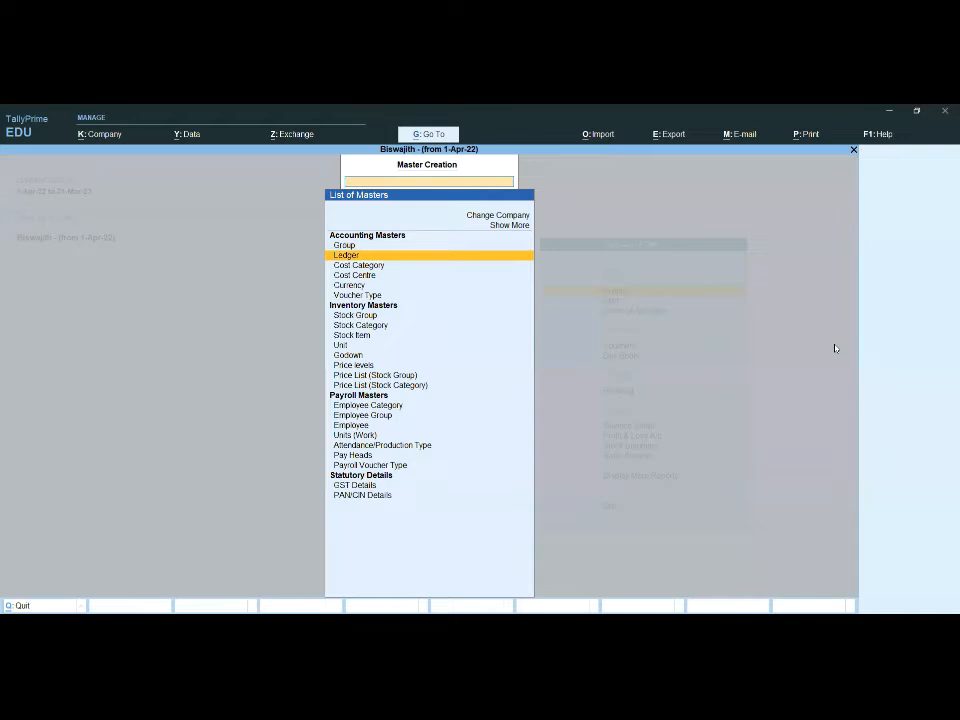
{"action": "key", "text": "Up"}
{"action": "key", "text": "Up"}
{"action": "key", "text": "Up"}
{"action": "key", "text": "Up"}
{"action": "key", "text": "Up"}
{"action": "key", "text": "Up"}
{"action": "key", "text": "Down"}
{"action": "key", "text": "Return"}
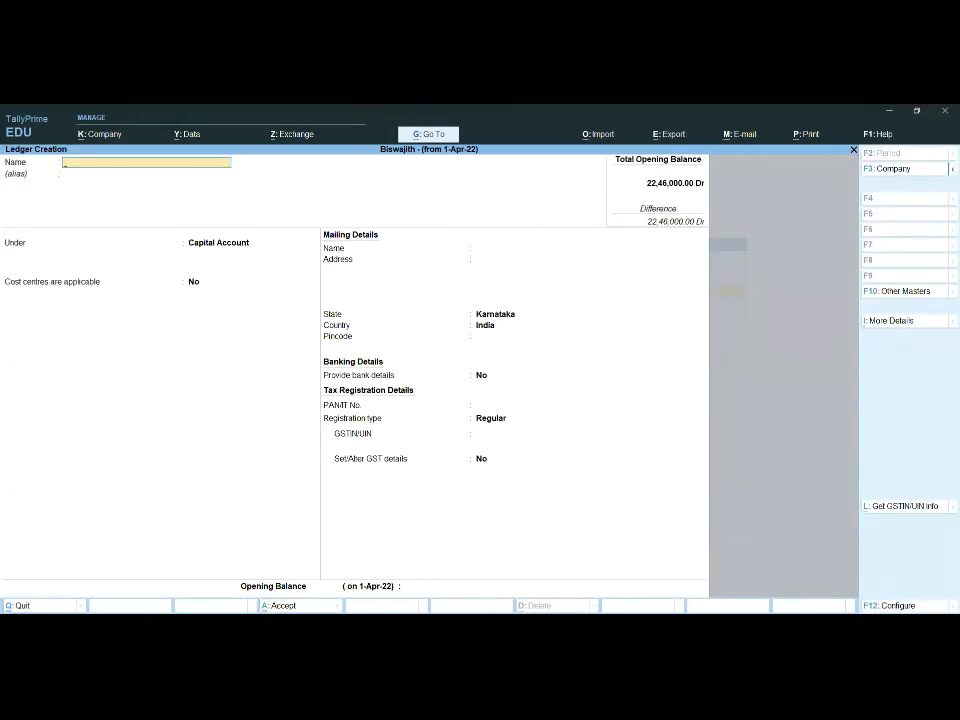
{"action": "key", "text": "alt+Tab"}
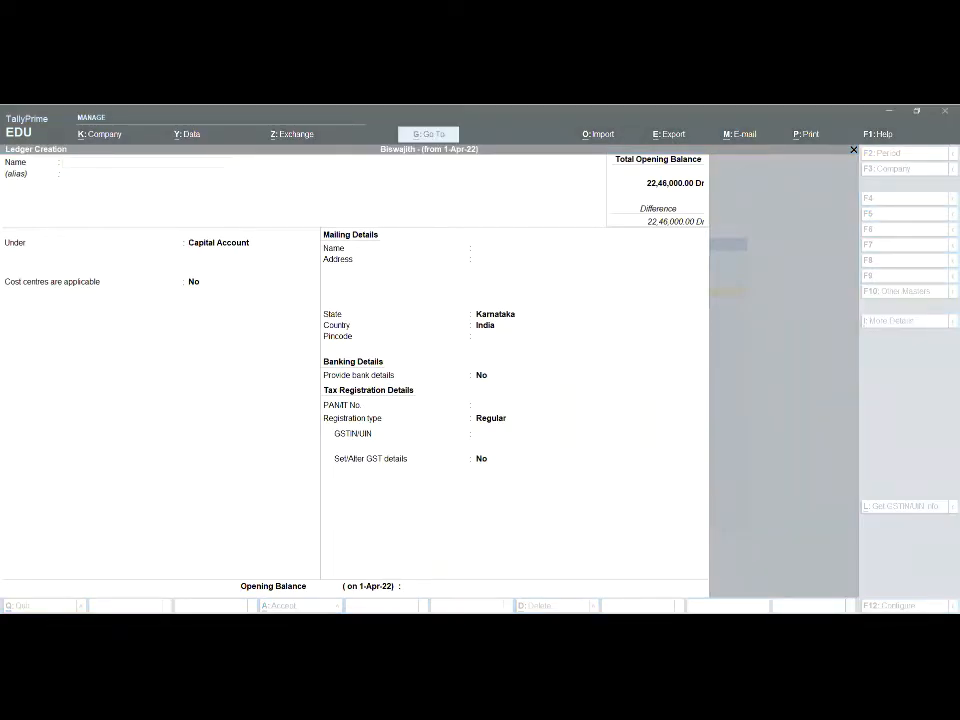
{"action": "key", "text": "alt+Tab"}
{"action": "type", "text": "Poorvika"}
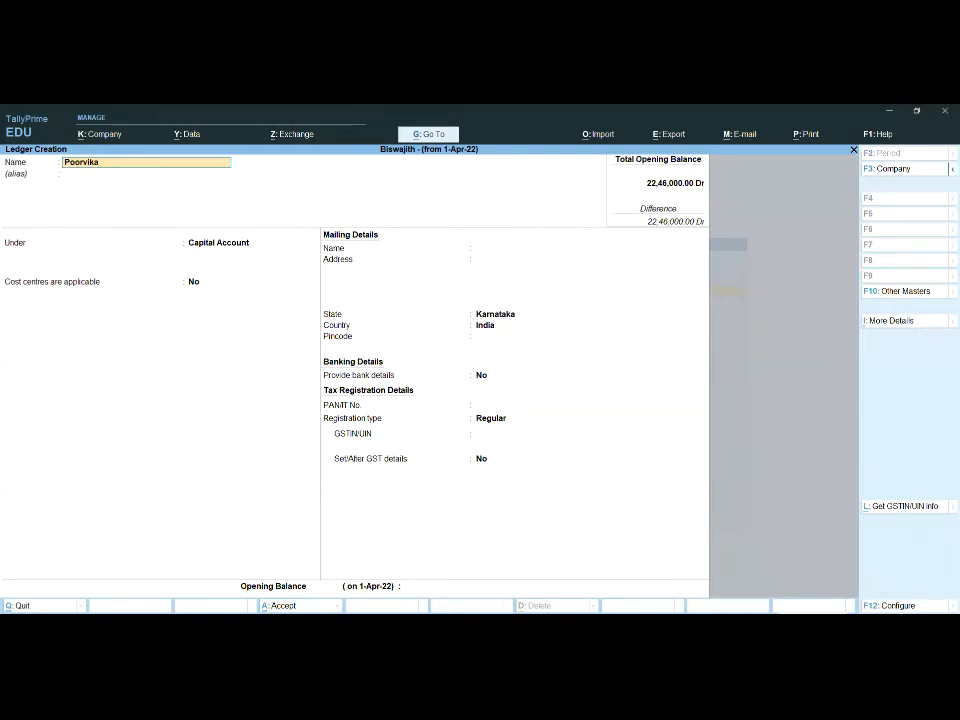
{"action": "type", "text": " Mobiles"}
{"action": "key", "text": "Return"}
{"action": "key", "text": "Return"}
Step: Place the Poorvika Mobiles ledger under Sundry Creditors, keep the remaining defaults and save it
{"action": "type", "text": "S"}
{"action": "key", "text": "Down"}
{"action": "key", "text": "Down"}
{"action": "key", "text": "Down"}
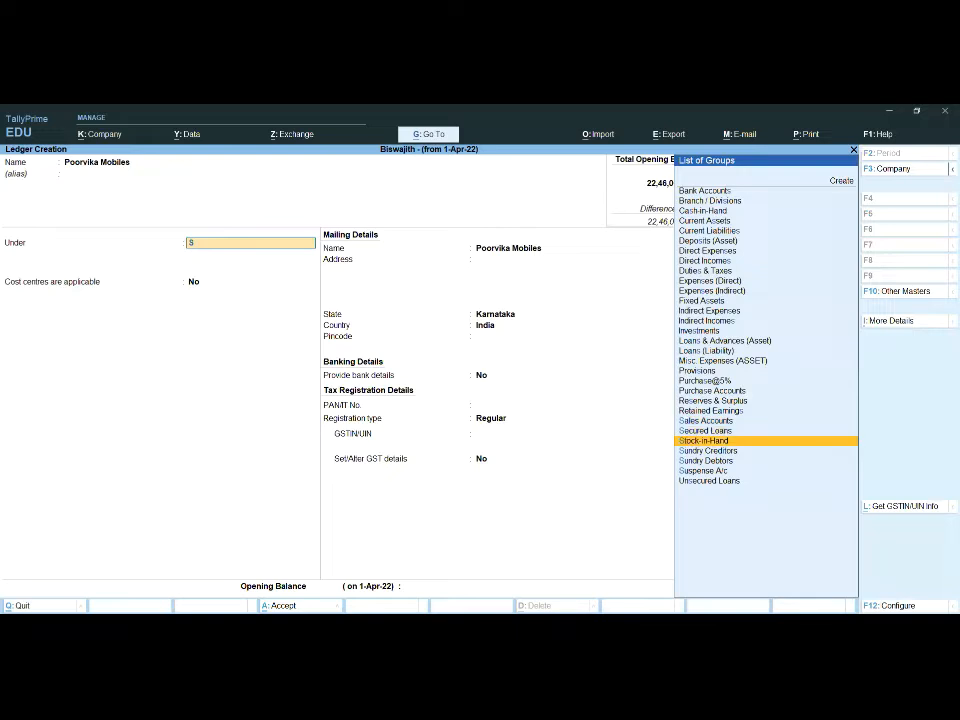
{"action": "key", "text": "Return"}
{"action": "key", "text": "Return"}
{"action": "key", "text": "Return"}
{"action": "key", "text": "Return"}
{"action": "key", "text": "Return"}
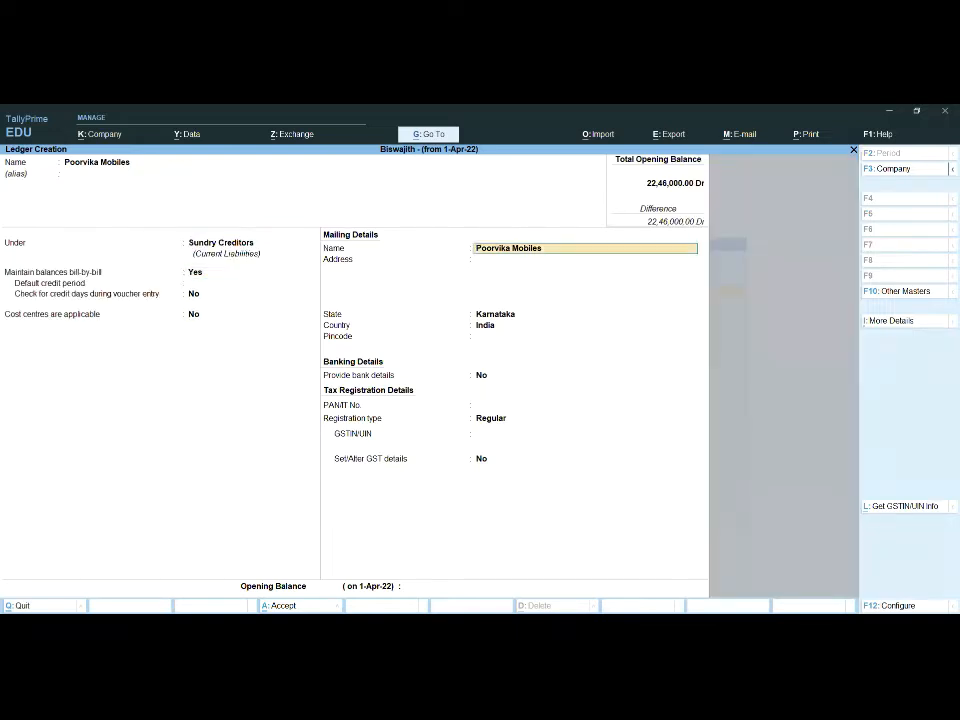
{"action": "key", "text": "Return"}
{"action": "key", "text": "ctrl+a"}
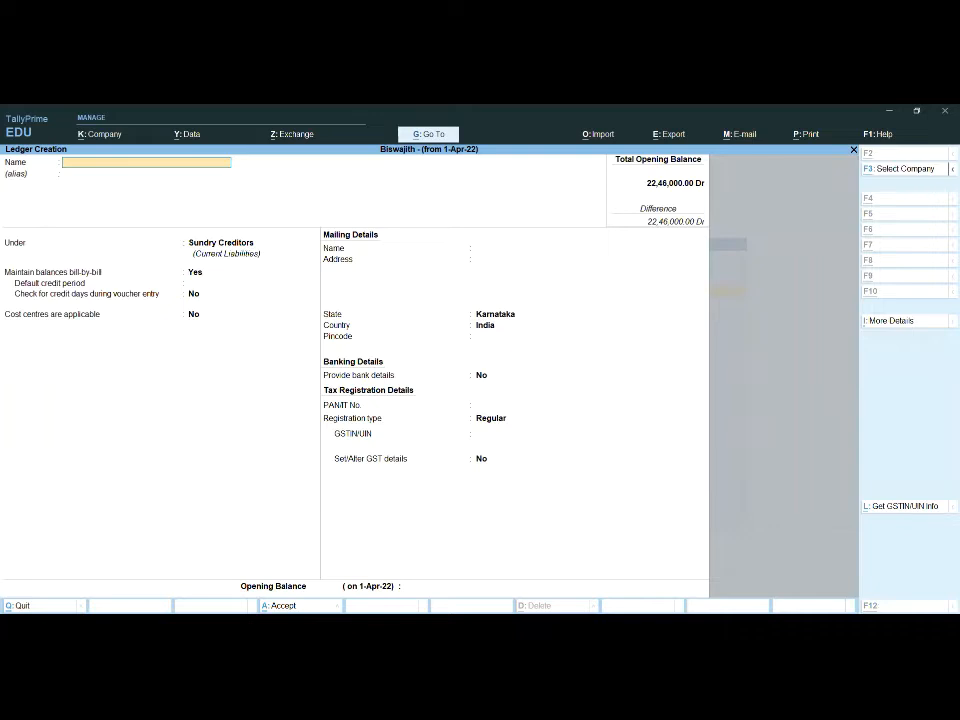
Step: Name the next new ledger Morf India Ltd, without an alias
{"action": "key", "text": "Escape"}
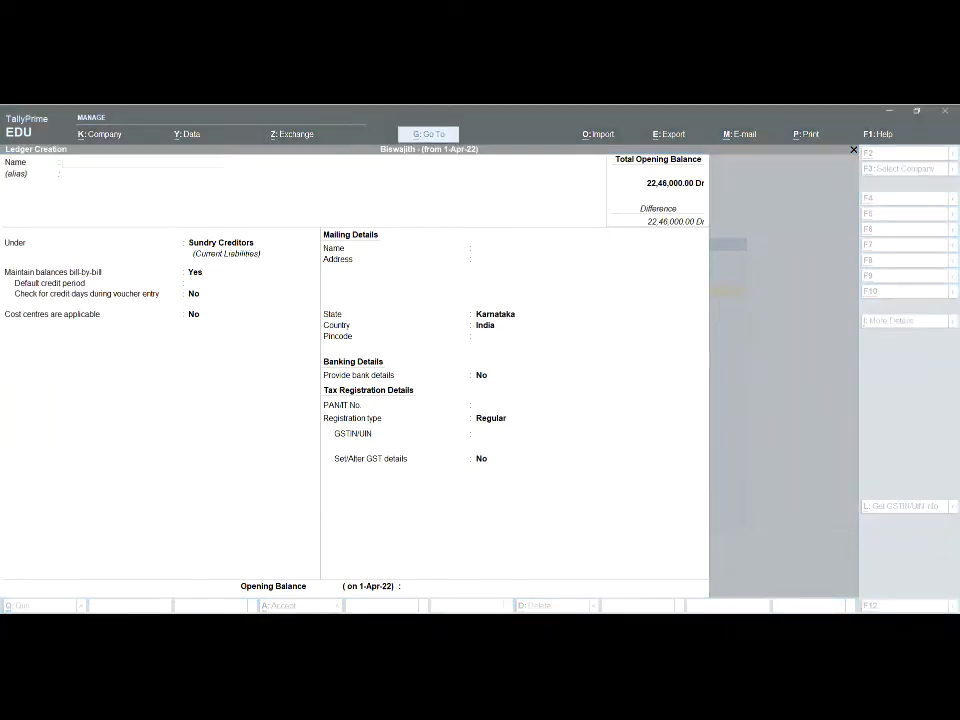
{"action": "type", "text": "Morf in"}
{"action": "key", "text": "BackSpace"}
{"action": "key", "text": "BackSpace"}
{"action": "type", "text": "India Ltd"}
{"action": "key", "text": "Return"}
Step: Place the Morf India Ltd ledger under Sundry Debtors, save it and leave ledger creation
{"action": "key", "text": "Return"}
{"action": "type", "text": "S"}
{"action": "key", "text": "Down"}
{"action": "key", "text": "Down"}
{"action": "key", "text": "Down"}
{"action": "key", "text": "Down"}
{"action": "key", "text": "Return"}
{"action": "key", "text": "Return"}
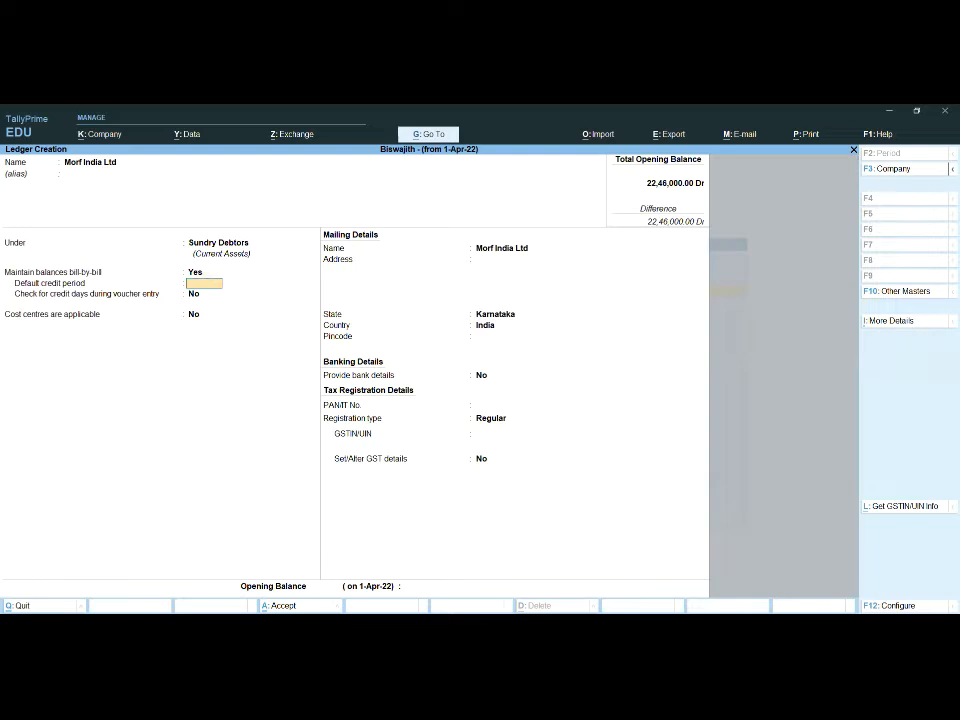
{"action": "key", "text": "ctrl+a"}
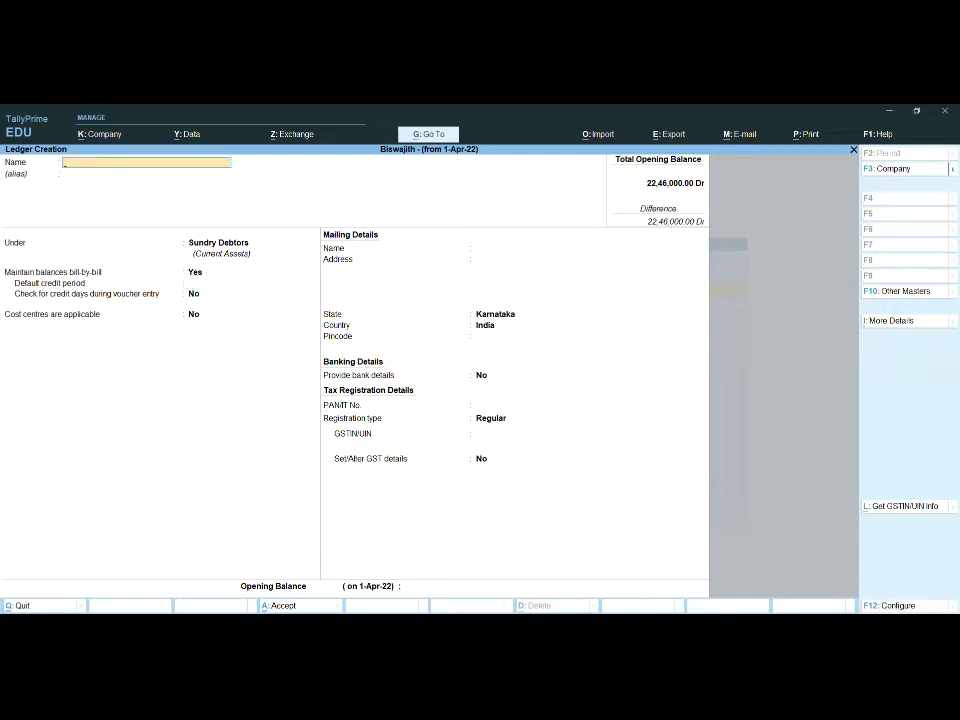
{"action": "key", "text": "Escape"}
Step: Start a new stock item master and name it Nokia Mobiles, without an alias
{"action": "key", "text": "Down"}
{"action": "key", "text": "Down"}
{"action": "key", "text": "Down"}
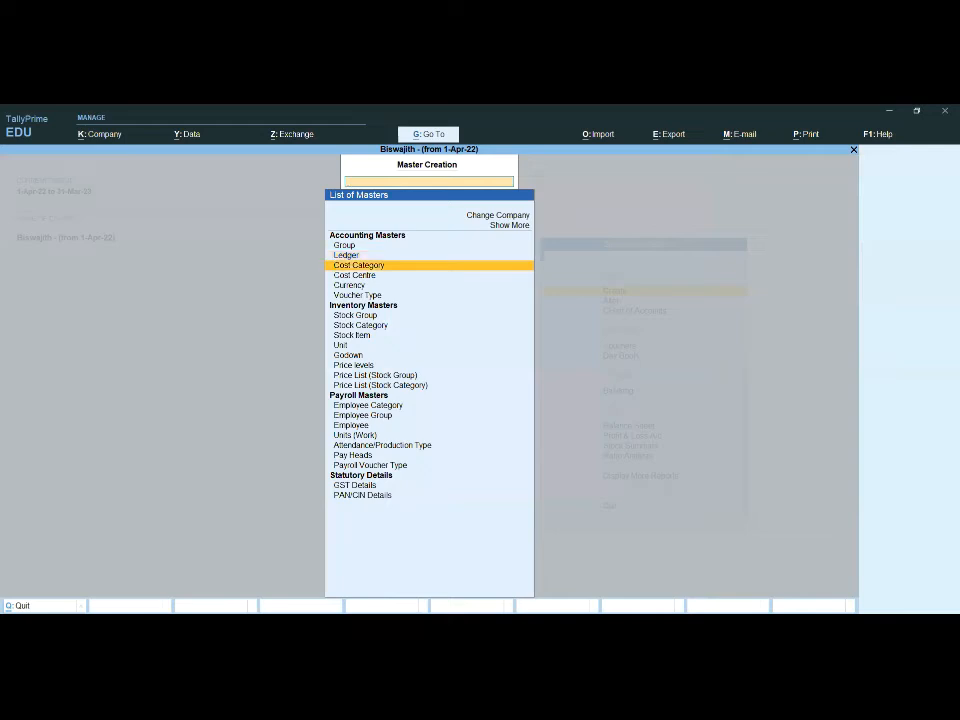
{"action": "key", "text": "Down"}
{"action": "key", "text": "Down"}
{"action": "key", "text": "Down"}
{"action": "key", "text": "Down"}
{"action": "key", "text": "Return"}
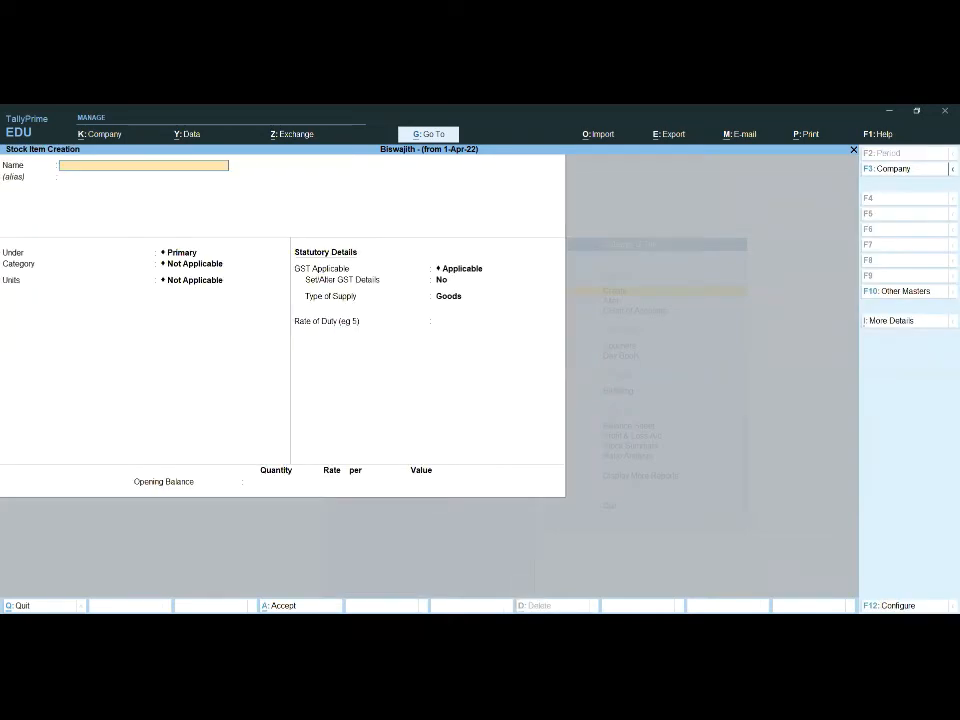
{"action": "type", "text": "Nokia Mobiles"}
{"action": "key", "text": "Return"}
{"action": "key", "text": "Return"}
{"action": "key", "text": "Return"}
{"action": "key", "text": "Return"}
Step: Set the unit of the Nokia Mobiles stock item to nos, keeping batches and components at No
{"action": "key", "text": "Down"}
{"action": "key", "text": "Down"}
{"action": "key", "text": "Down"}
{"action": "key", "text": "Down"}
{"action": "key", "text": "Down"}
{"action": "key", "text": "Down"}
{"action": "key", "text": "Down"}
{"action": "key", "text": "Return"}
{"action": "key", "text": "Return"}
{"action": "key", "text": "Return"}
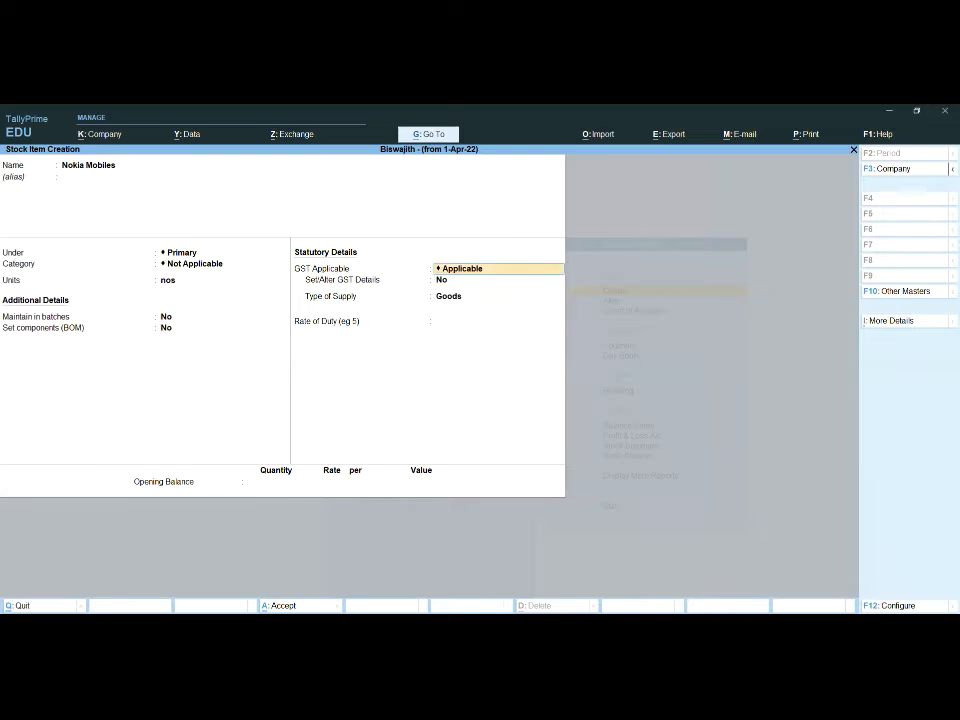
Step: Keep the default GST details and empty opening balance, save the Nokia Mobiles stock item and return to the Gateway of Tally
{"action": "key", "text": "Return"}
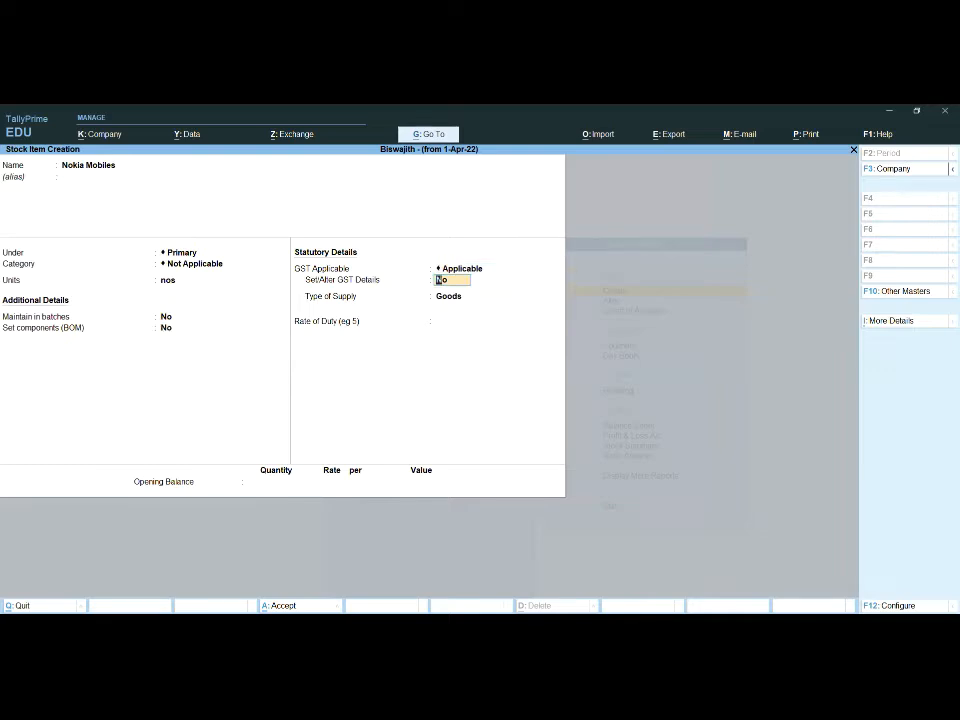
{"action": "key", "text": "Return"}
{"action": "key", "text": "Return"}
{"action": "key", "text": "Return"}
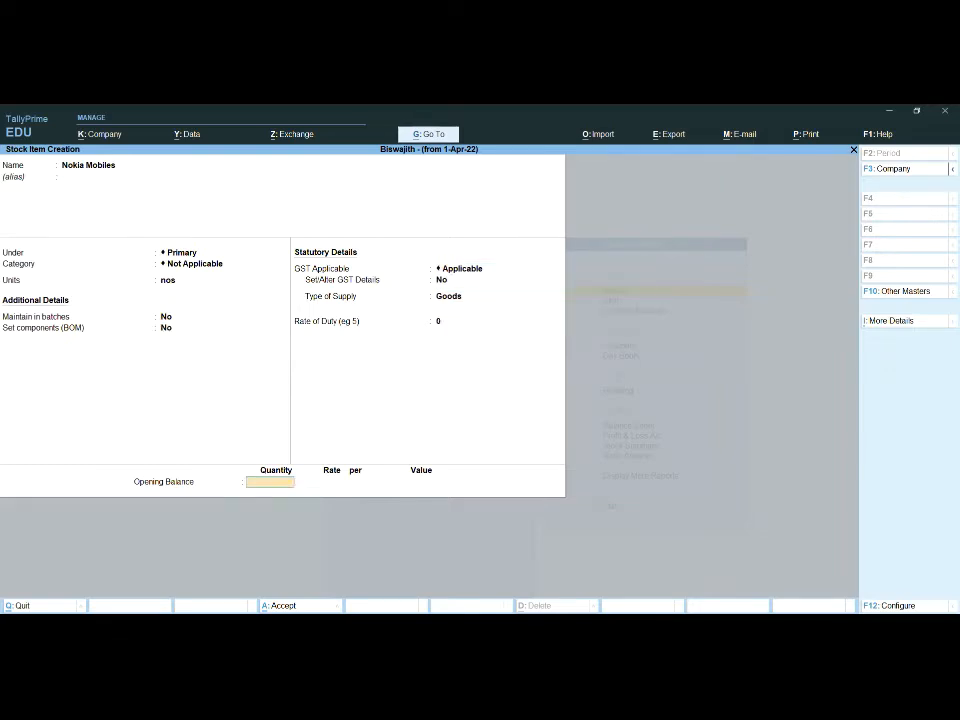
{"action": "key", "text": "Return"}
{"action": "key", "text": "Return"}
{"action": "key", "text": "Escape"}
{"action": "key", "text": "Return"}
{"action": "key", "text": "Escape"}
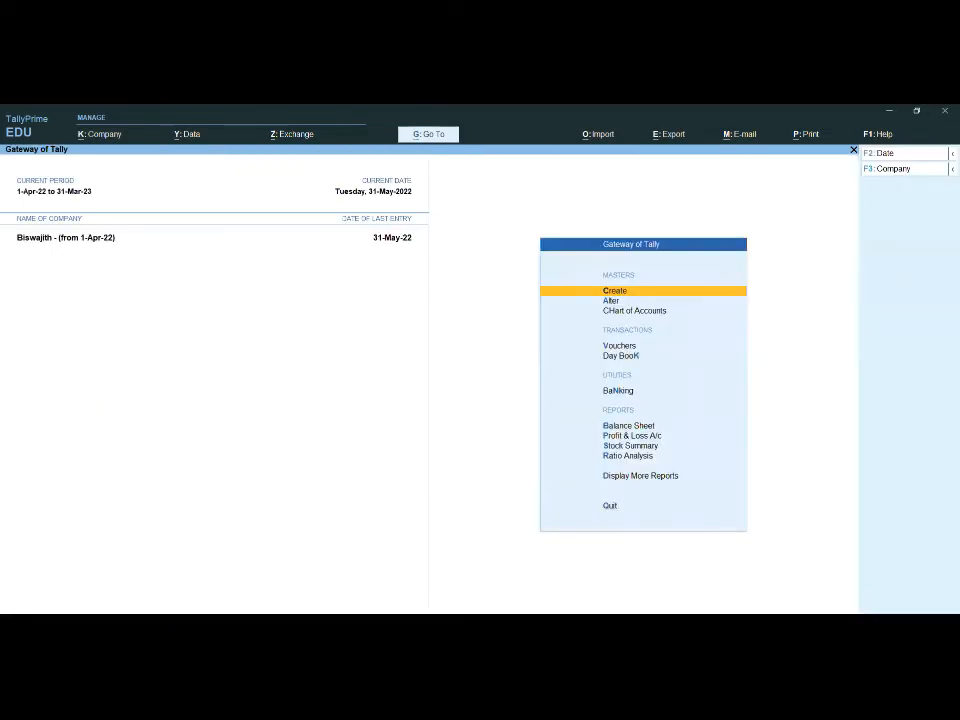
Step: Start a Purchase voucher with supplier invoice number 20 and accept the default invoice date
{"action": "key", "text": "Down"}
{"action": "key", "text": "Down"}
{"action": "key", "text": "Down"}
{"action": "key", "text": "Return"}
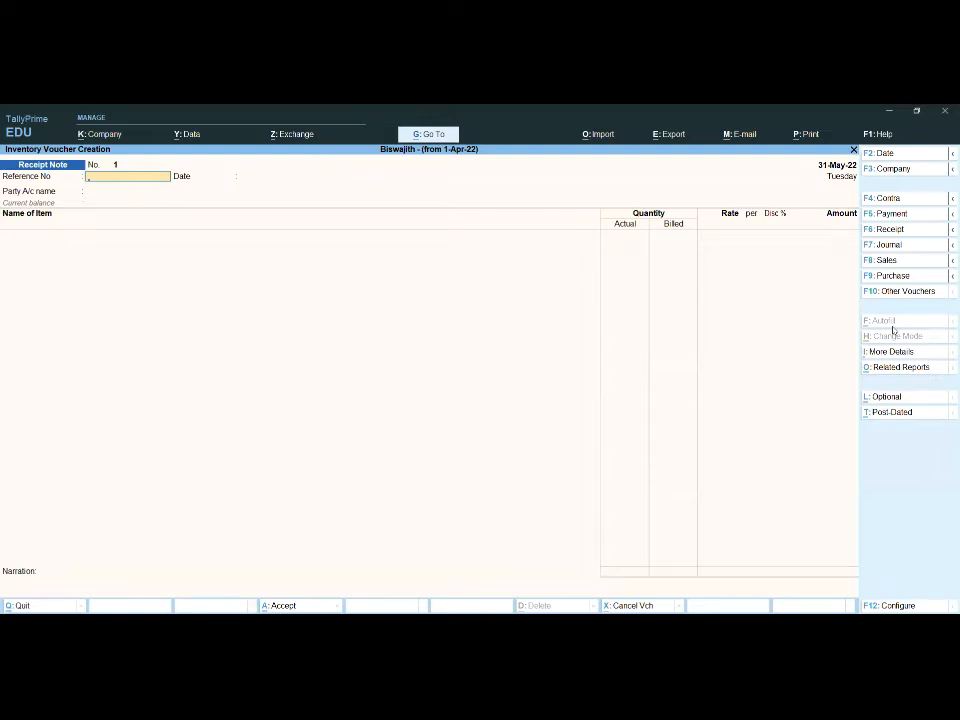
{"action": "key", "text": "F9"}
{"action": "type", "text": "20"}
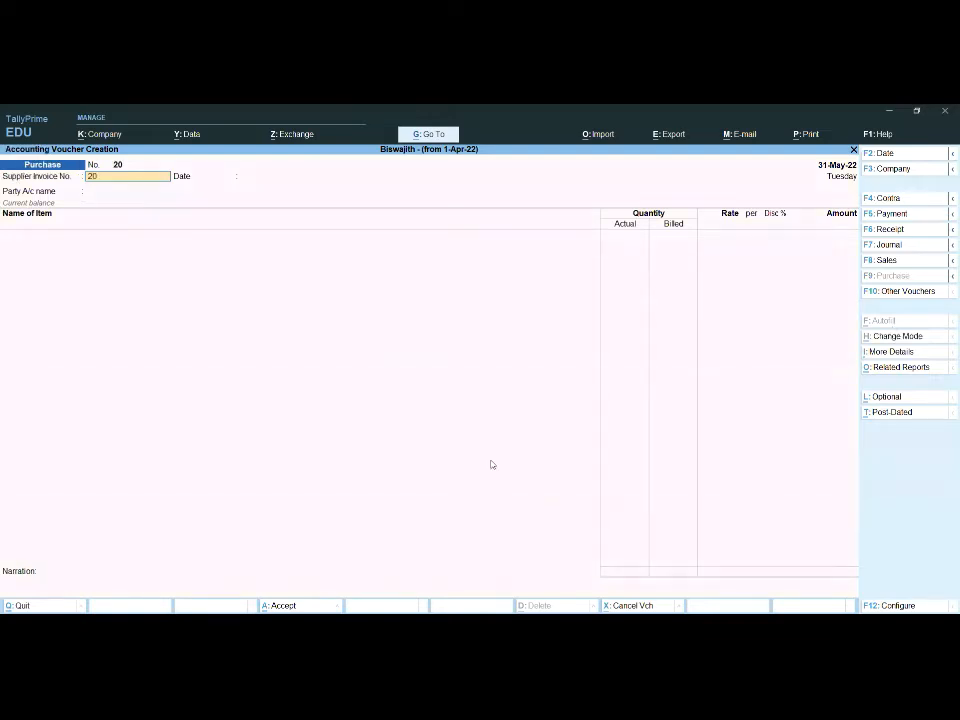
{"action": "key", "text": "Return"}
{"action": "key", "text": "Return"}
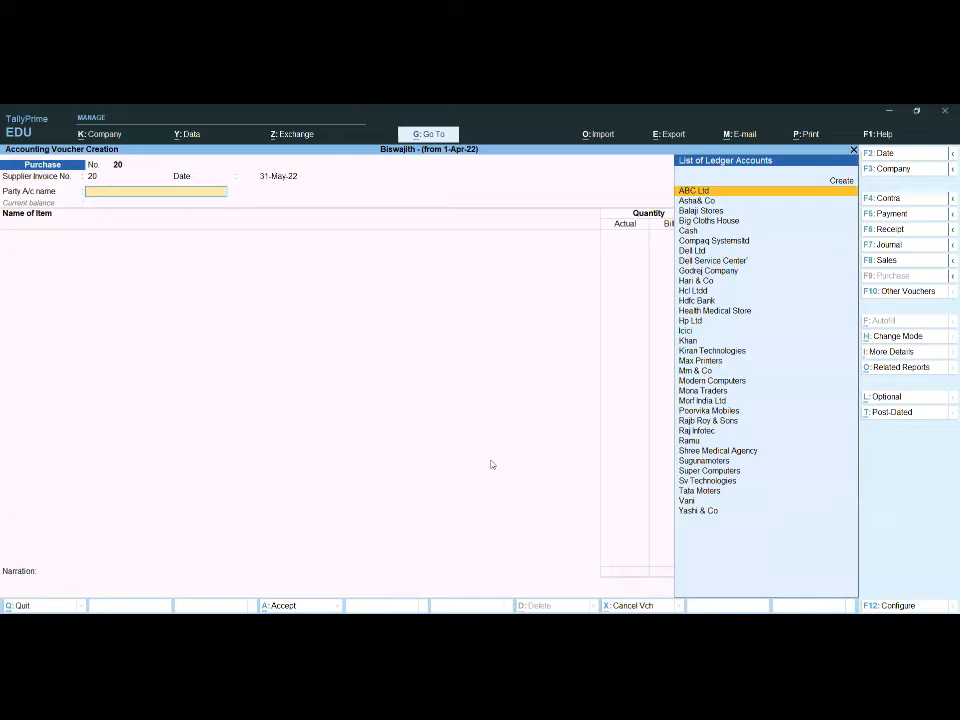
Step: Select Poorvika Mobiles as the purchase party and accept the default receipt and supplier details
{"action": "type", "text": "P"}
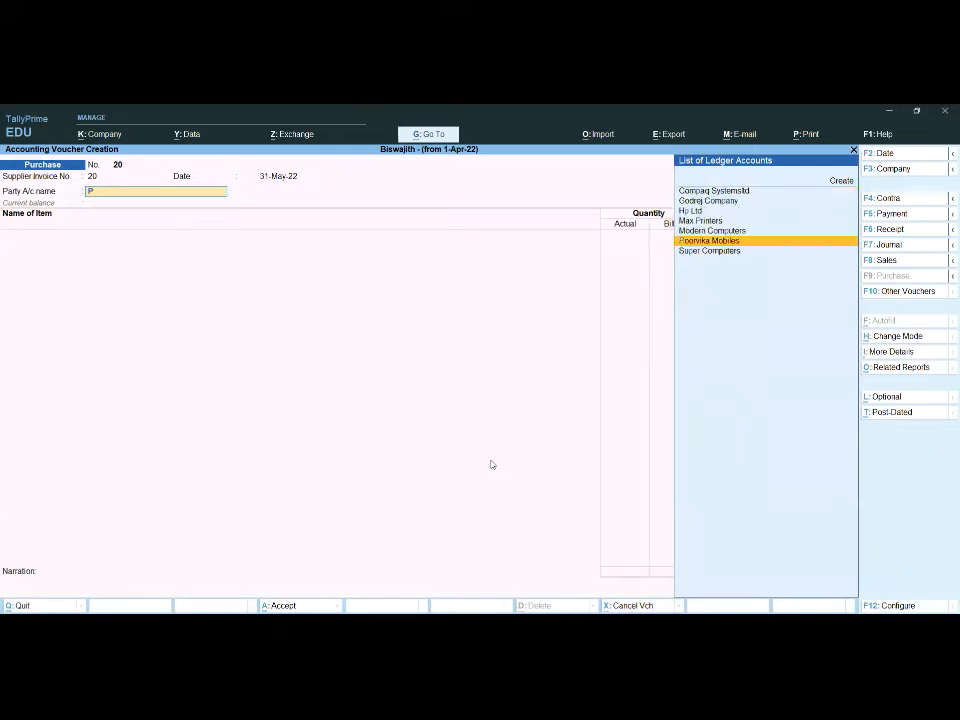
{"action": "key", "text": "Return"}
{"action": "key", "text": "Return"}
{"action": "key", "text": "Return"}
{"action": "key", "text": "Return"}
{"action": "key", "text": "Return"}
{"action": "key", "text": "Return"}
{"action": "key", "text": "Return"}
{"action": "key", "text": "Return"}
{"action": "key", "text": "Return"}
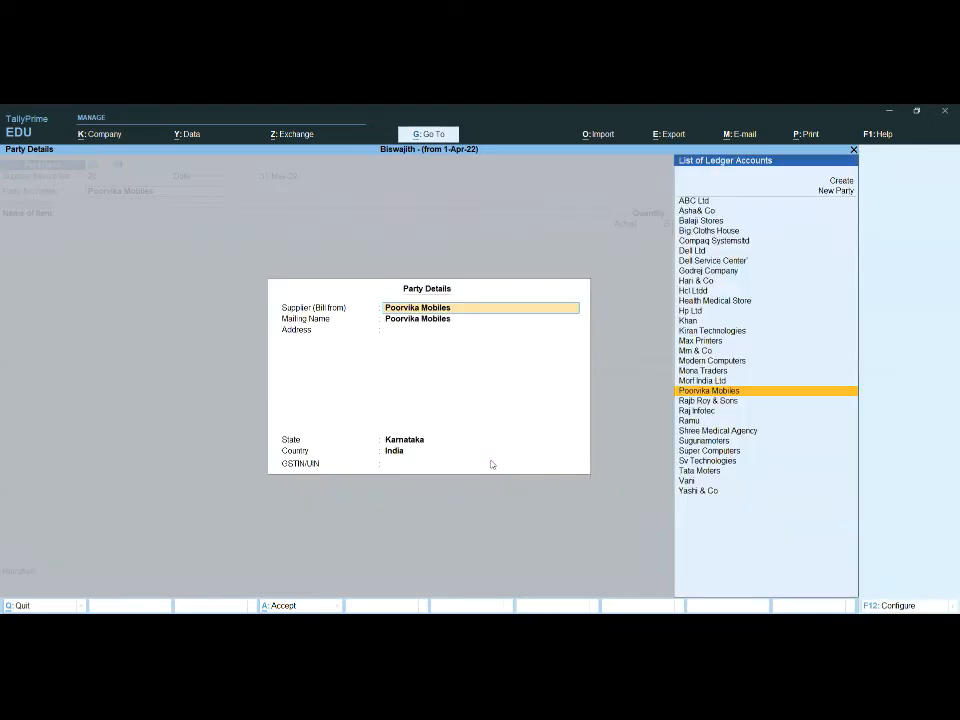
{"action": "key", "text": "Return"}
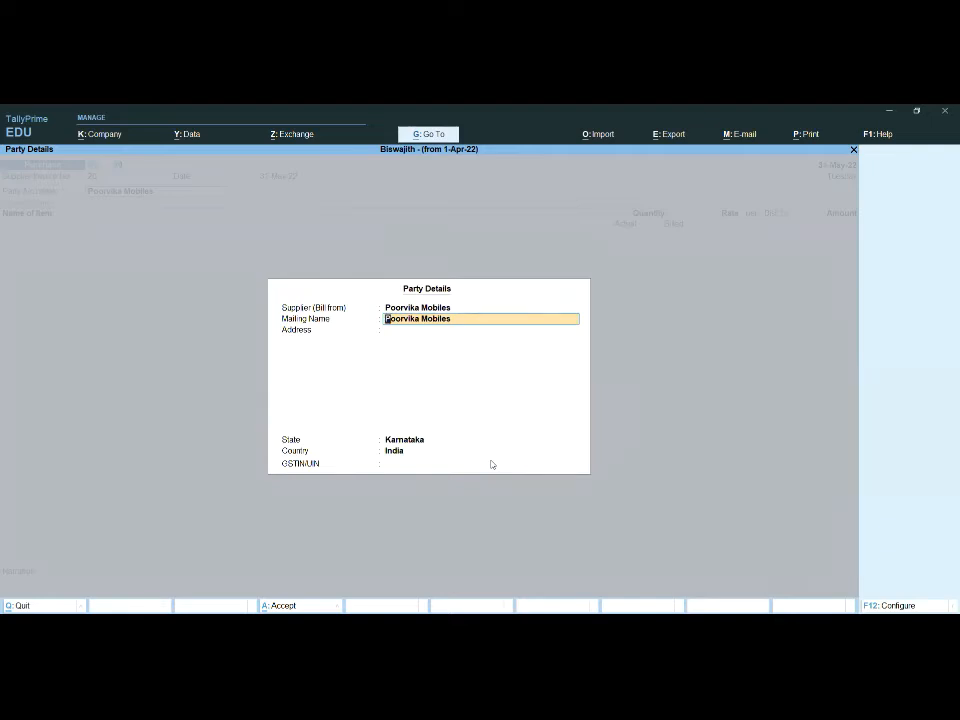
{"action": "key", "text": "Return"}
{"action": "key", "text": "Return"}
{"action": "key", "text": "Return"}
{"action": "key", "text": "Return"}
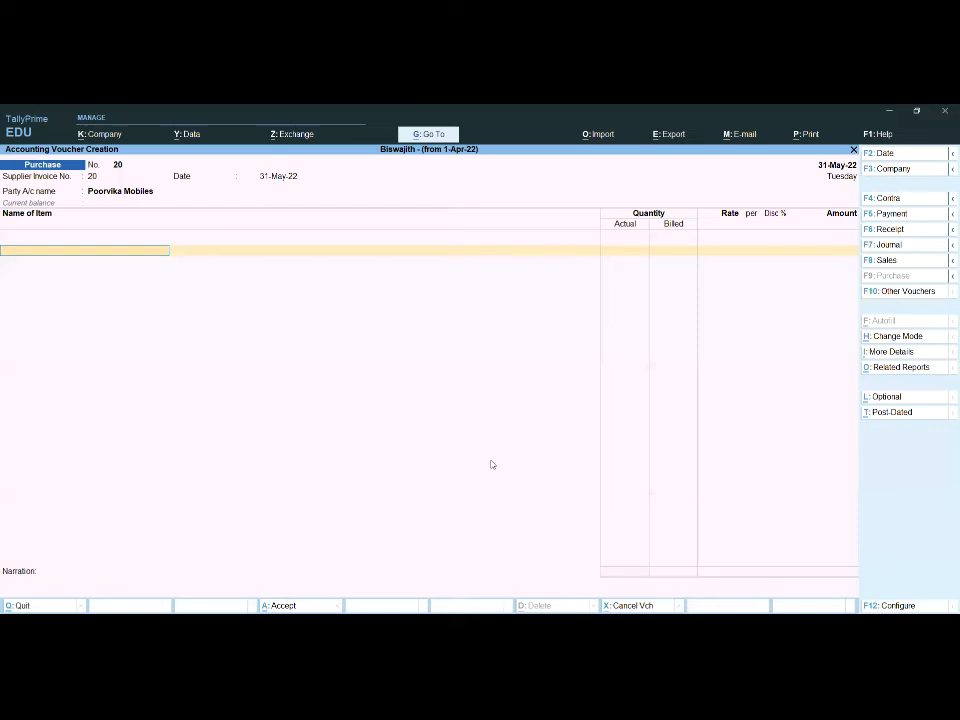
Step: Add Nokia Mobiles to the purchase with new tracking number 1, order number Not Applicable and godown Main Location
{"action": "type", "text": "No"}
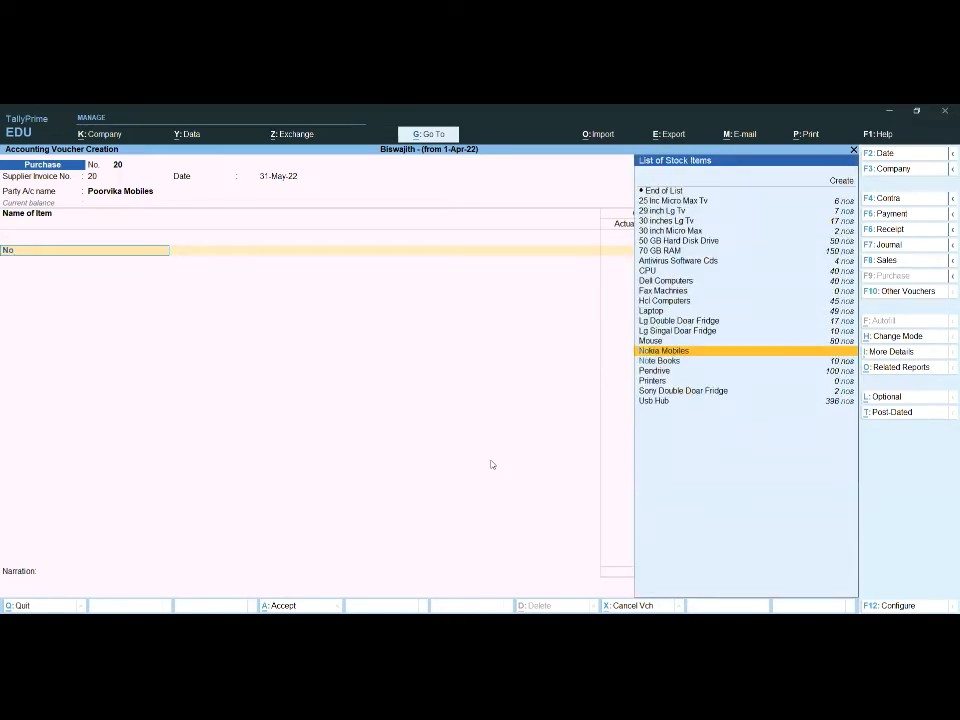
{"action": "key", "text": "Return"}
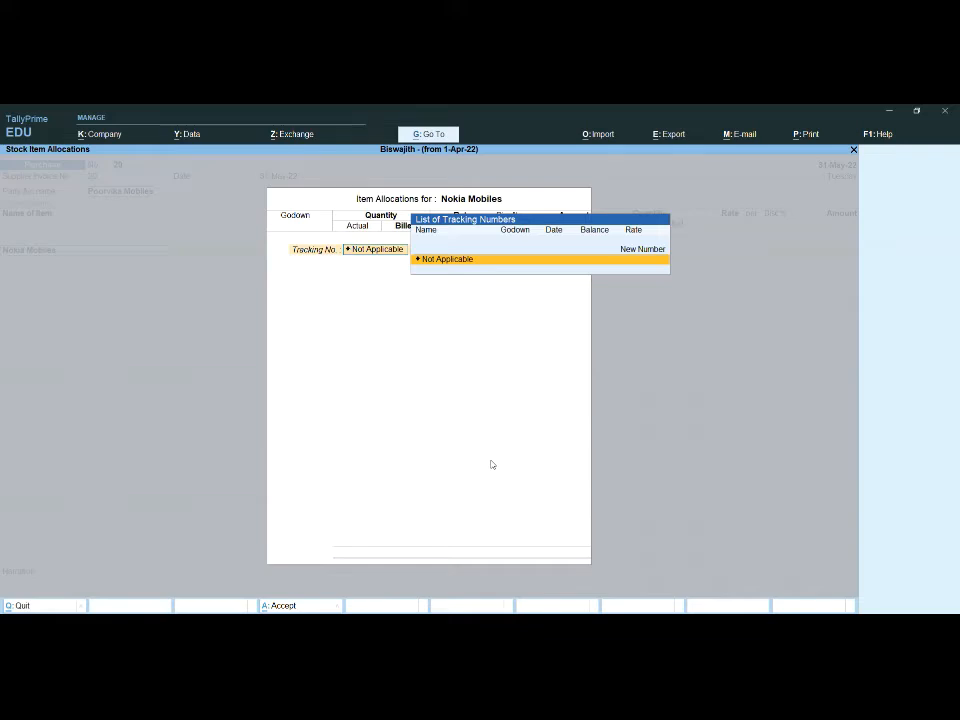
{"action": "key", "text": "Up"}
{"action": "key", "text": "Return"}
{"action": "type", "text": "1"}
{"action": "key", "text": "Return"}
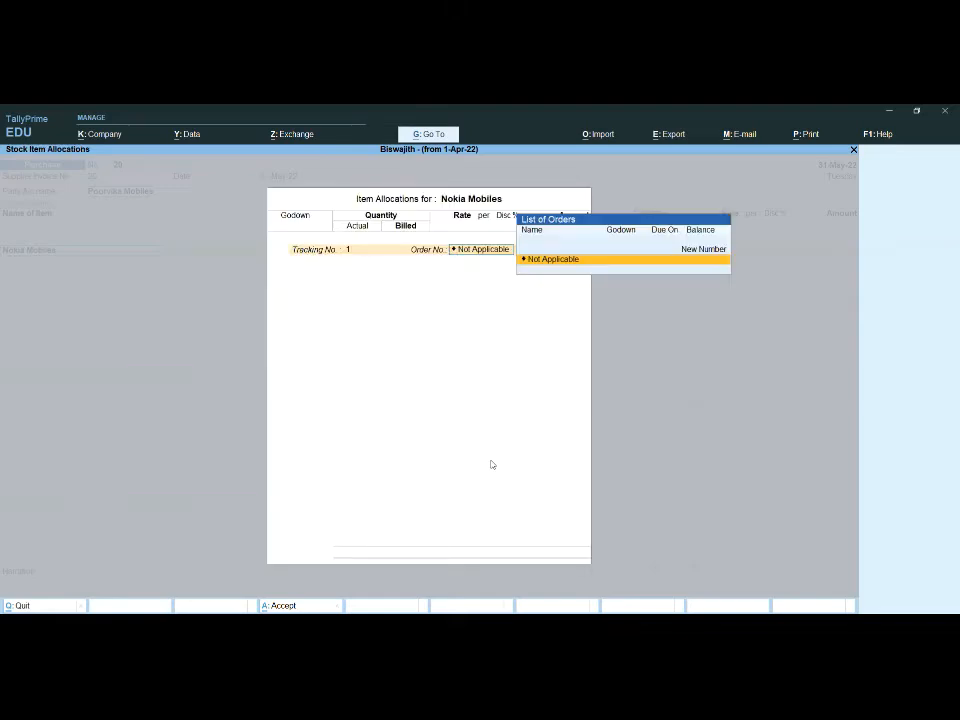
{"action": "key", "text": "Return"}
{"action": "type", "text": "M"}
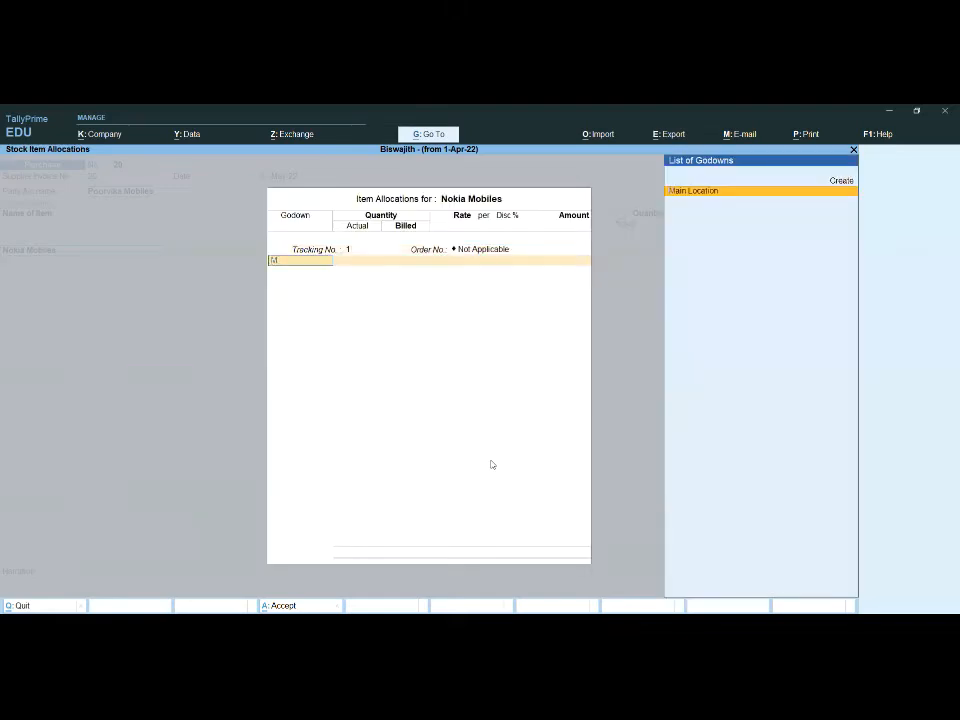
{"action": "key", "text": "Return"}
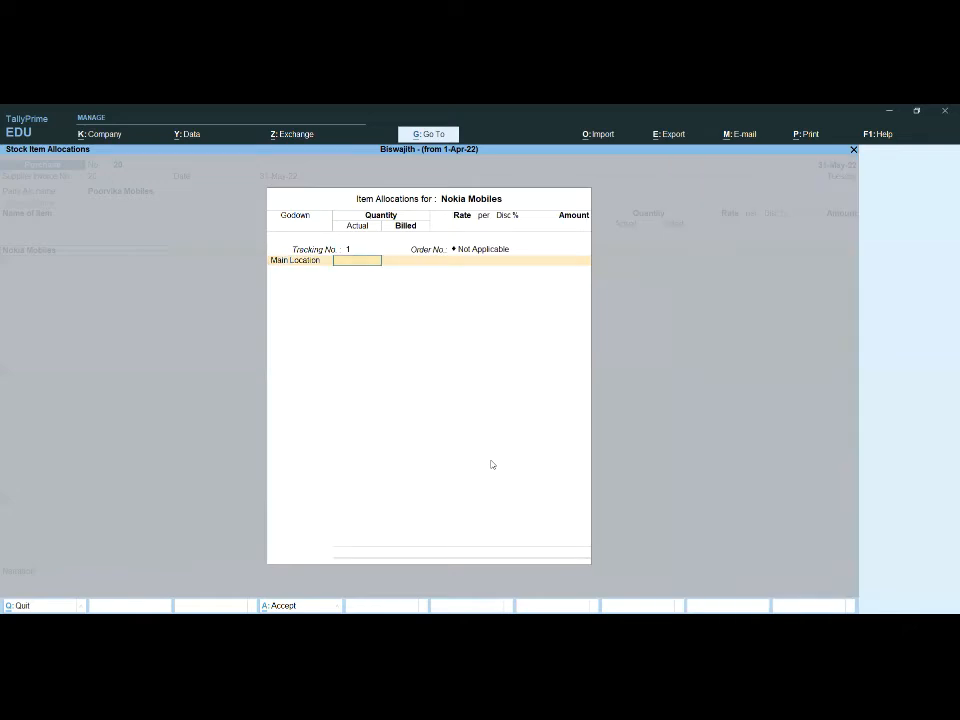
Step: Enter a quantity of 10 nos at a rate of 12,000 for Nokia Mobiles and accept the item allocation
{"action": "type", "text": "10"}
{"action": "key", "text": "Return"}
{"action": "key", "text": "Return"}
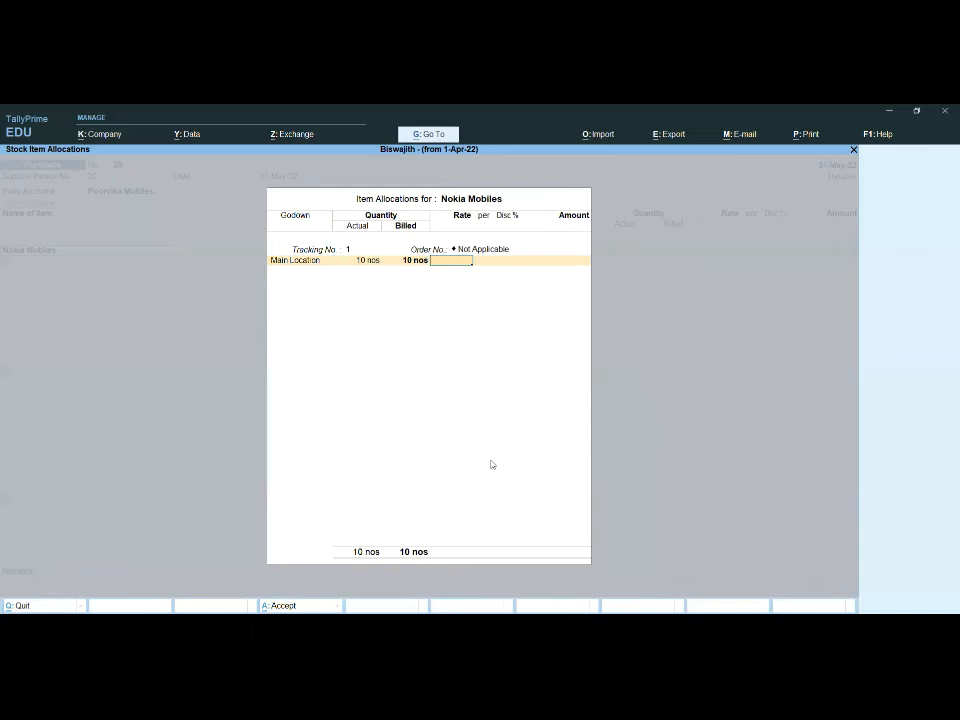
{"action": "type", "text": "12000"}
{"action": "key", "text": "Return"}
{"action": "key", "text": "Return"}
{"action": "key", "text": "Return"}
Step: Allocate the Nokia Mobiles amount to the purchase ledger and accept the accounting details
{"action": "key", "text": "Return"}
{"action": "key", "text": "Return"}
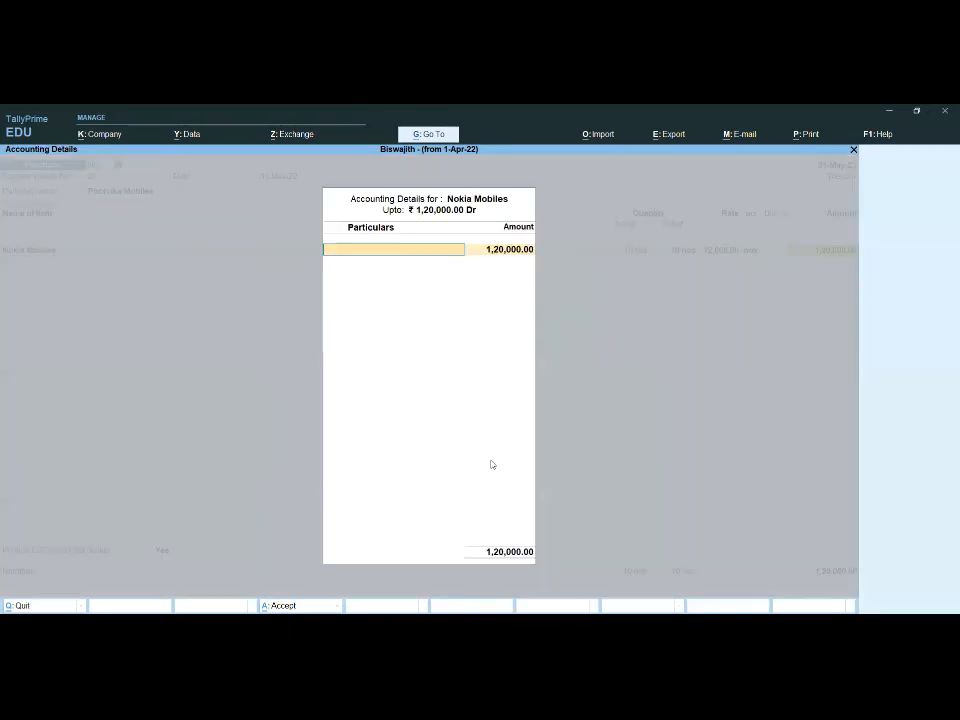
{"action": "type", "text": "P"}
{"action": "key", "text": "Down"}
{"action": "key", "text": "Return"}
{"action": "key", "text": "Return"}
Step: End the item list, set GST/e-Way Bill details to No, accept the New Ref bill and save the Purchase voucher
{"action": "key", "text": "Return"}
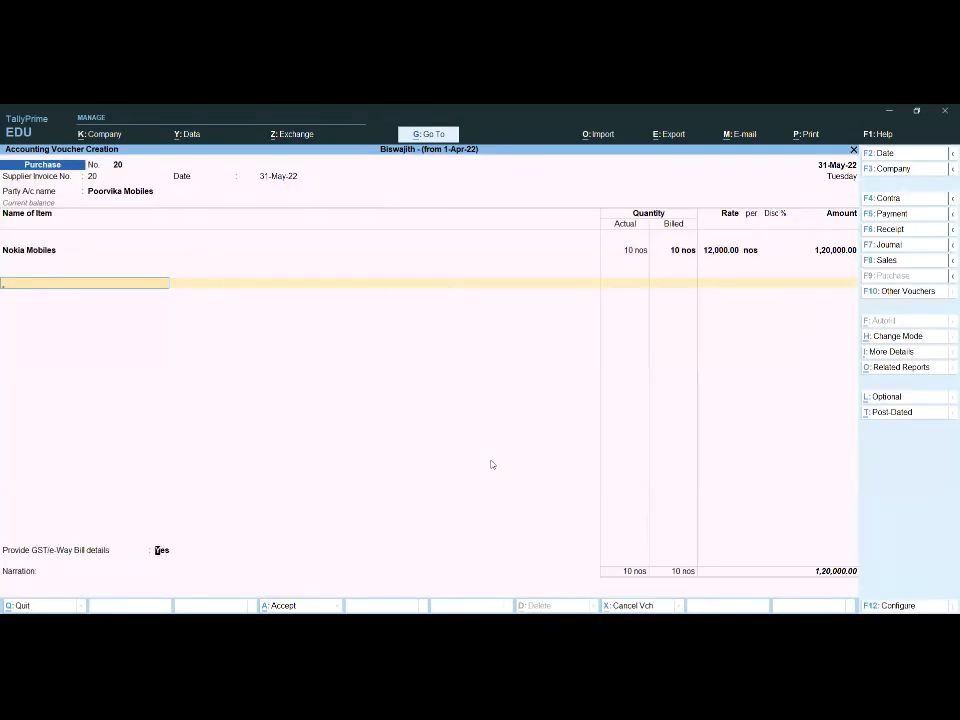
{"action": "key", "text": "Down"}
{"action": "key", "text": "Return"}
{"action": "key", "text": "Return"}
{"action": "key", "text": "Return"}
{"action": "key", "text": "Return"}
{"action": "key", "text": "Return"}
{"action": "key", "text": "Return"}
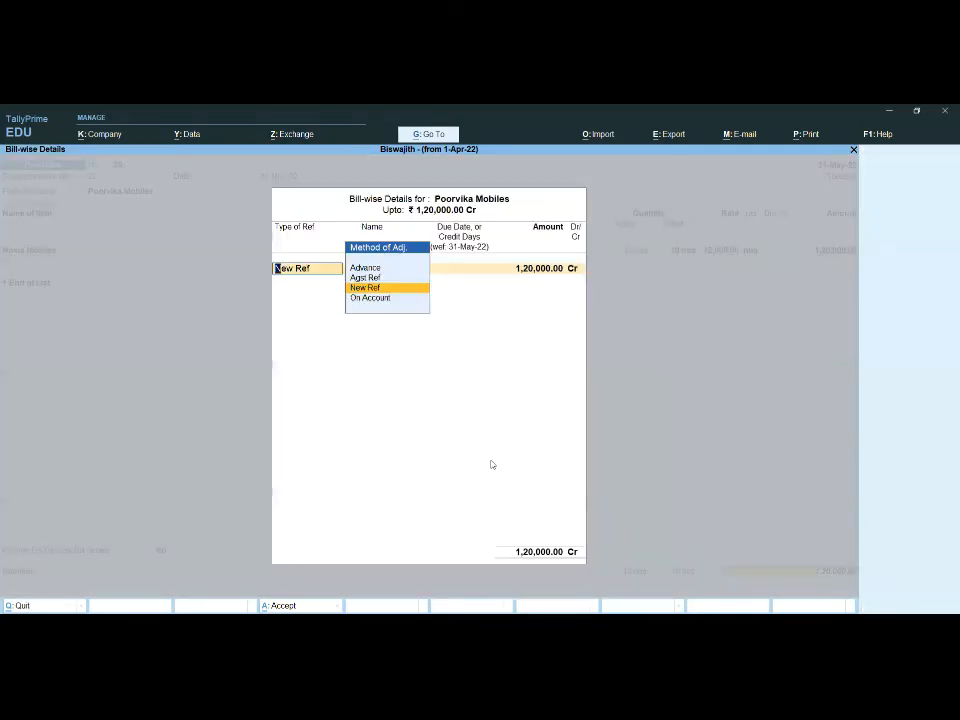
{"action": "key", "text": "Return"}
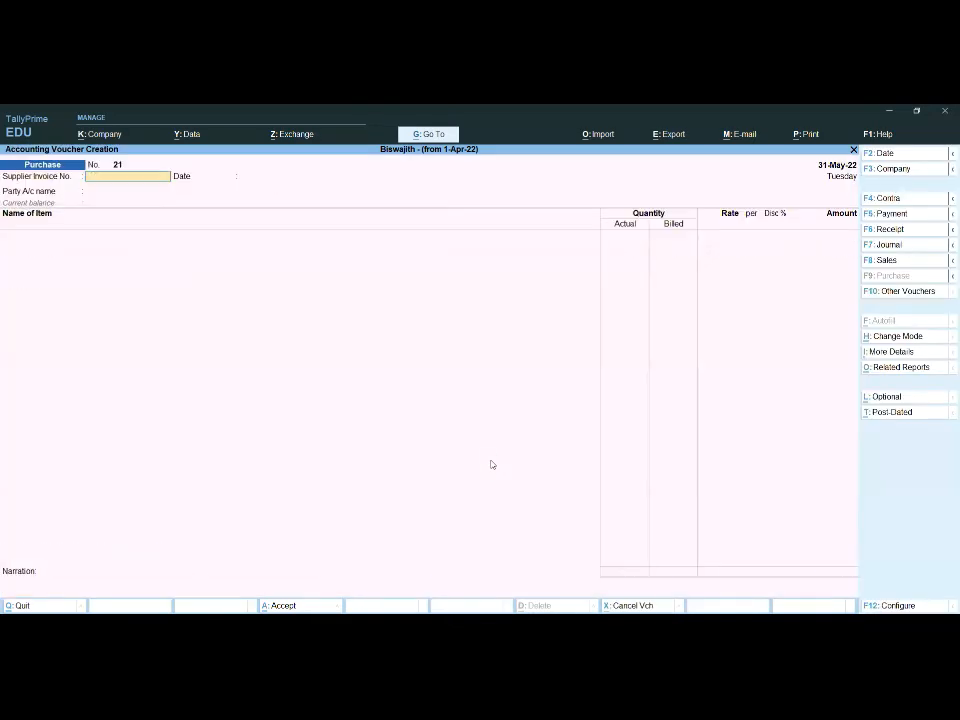
Step: Switch to a Sales voucher and select Morf India Ltd as the party account
{"action": "left_click", "coordinate": [895, 260]}
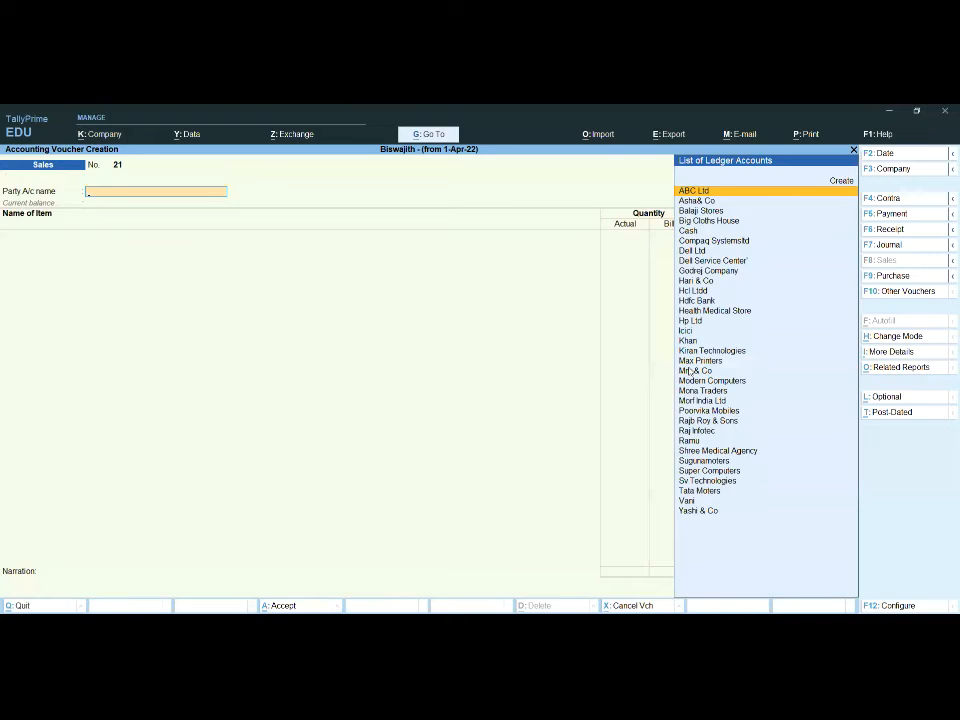
{"action": "left_click", "coordinate": [690, 371]}
{"action": "key", "text": "Escape"}
{"action": "key", "text": "Down"}
{"action": "key", "text": "Down"}
{"action": "key", "text": "Down"}
{"action": "key", "text": "Down"}
{"action": "key", "text": "Down"}
{"action": "key", "text": "Down"}
{"action": "key", "text": "Down"}
{"action": "key", "text": "Down"}
{"action": "key", "text": "Down"}
{"action": "key", "text": "Down"}
{"action": "key", "text": "Down"}
{"action": "key", "text": "Down"}
{"action": "key", "text": "Down"}
{"action": "key", "text": "Down"}
{"action": "key", "text": "Down"}
{"action": "key", "text": "Down"}
{"action": "key", "text": "Down"}
{"action": "key", "text": "Down"}
{"action": "key", "text": "Down"}
{"action": "key", "text": "Down"}
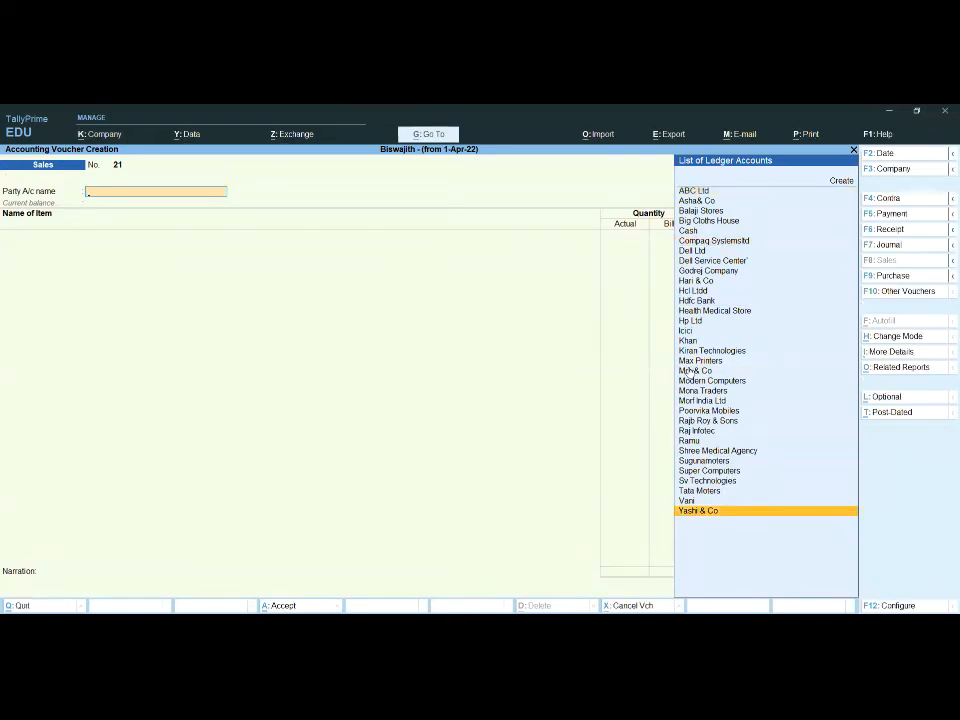
{"action": "key", "text": "Up"}
{"action": "key", "text": "Up"}
{"action": "key", "text": "Up"}
{"action": "key", "text": "Up"}
{"action": "key", "text": "Up"}
{"action": "key", "text": "Up"}
{"action": "key", "text": "Up"}
{"action": "key", "text": "Up"}
{"action": "key", "text": "Up"}
{"action": "key", "text": "Up"}
{"action": "key", "text": "Up"}
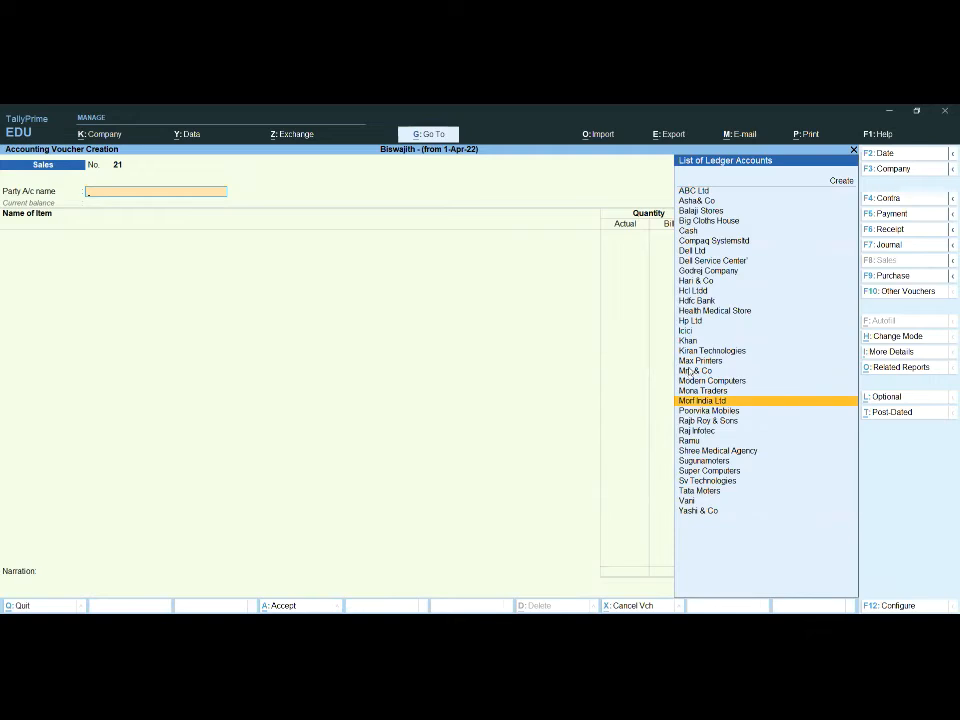
{"action": "key", "text": "Return"}
Step: Leave the dispatch details blank and accept the default buyer details for Morf India Ltd
{"action": "key", "text": "Return"}
{"action": "key", "text": "Return"}
{"action": "key", "text": "Return"}
{"action": "key", "text": "Return"}
{"action": "key", "text": "Return"}
{"action": "key", "text": "Return"}
{"action": "key", "text": "Return"}
{"action": "key", "text": "Return"}
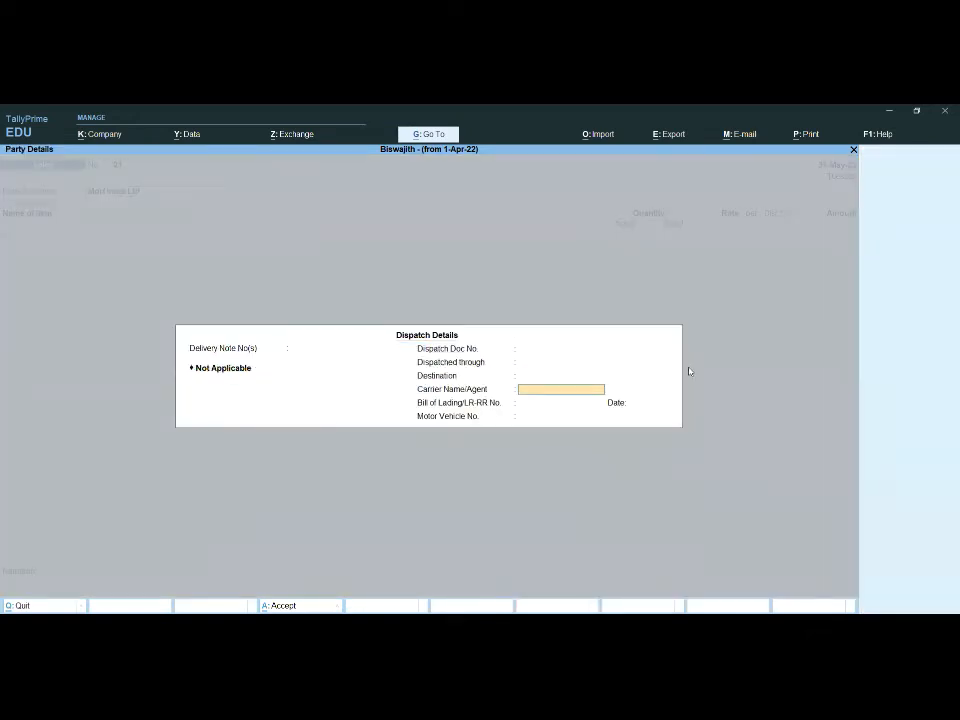
{"action": "key", "text": "Return"}
{"action": "key", "text": "Return"}
{"action": "key", "text": "Return"}
{"action": "key", "text": "Return"}
{"action": "key", "text": "Return"}
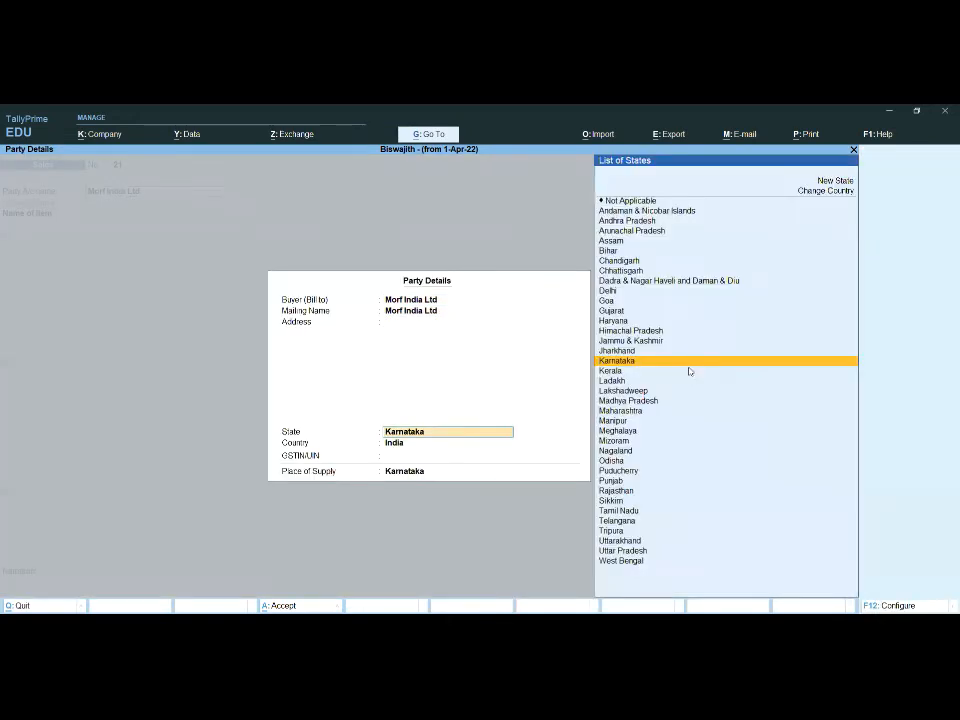
Step: Add Laptop to the sale with new tracking number 1 and order number Not Applicable
{"action": "type", "text": "N"}
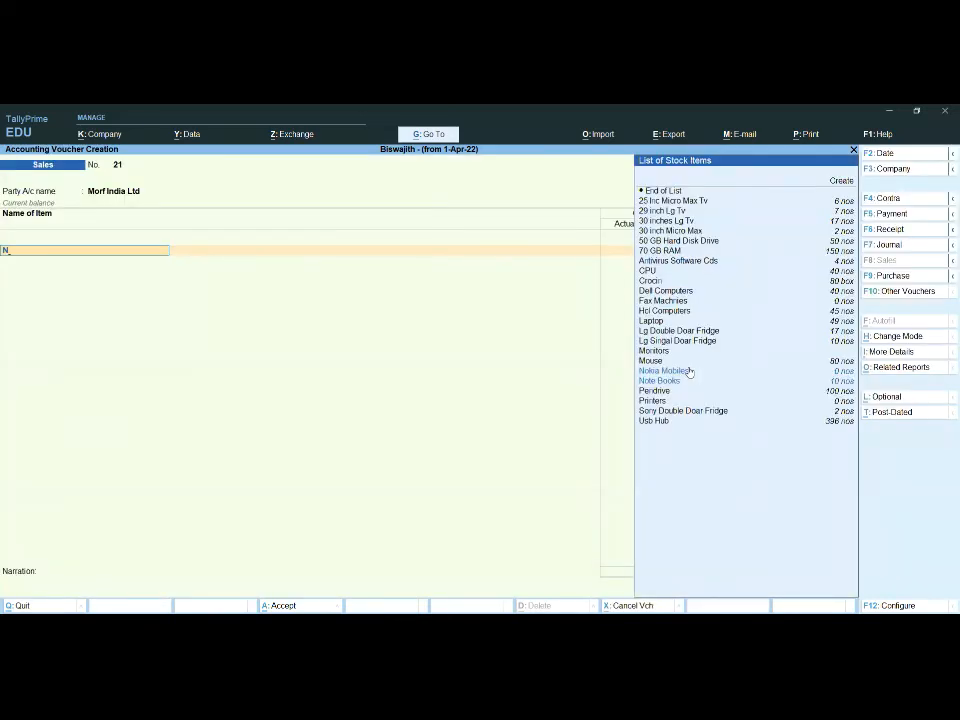
{"action": "key", "text": "Up"}
{"action": "key", "text": "Up"}
{"action": "key", "text": "Up"}
{"action": "key", "text": "Up"}
{"action": "key", "text": "Up"}
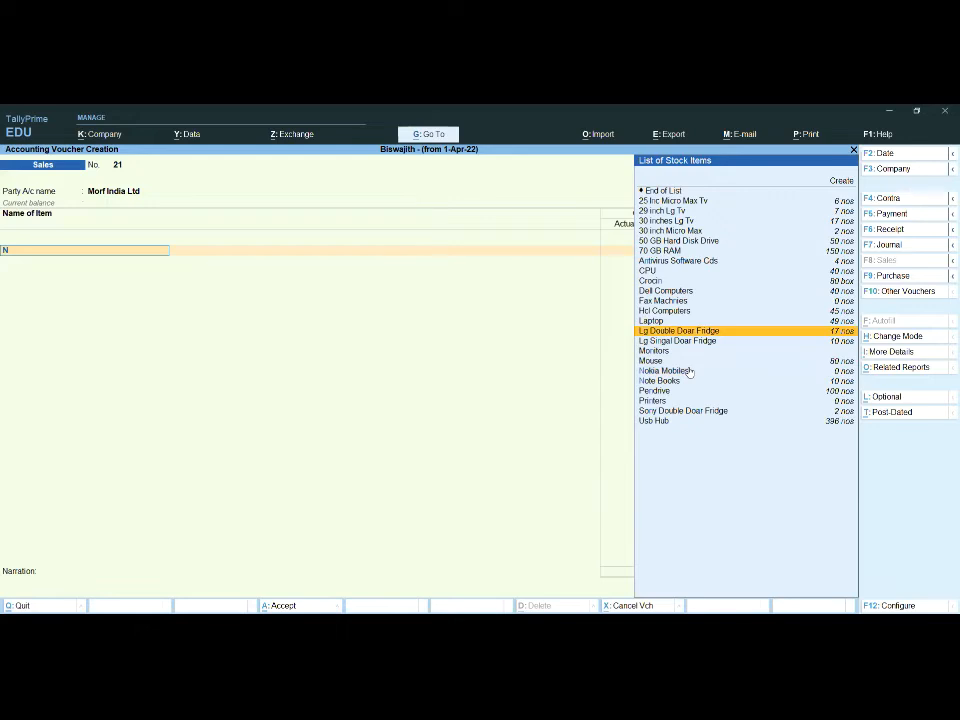
{"action": "key", "text": "Return"}
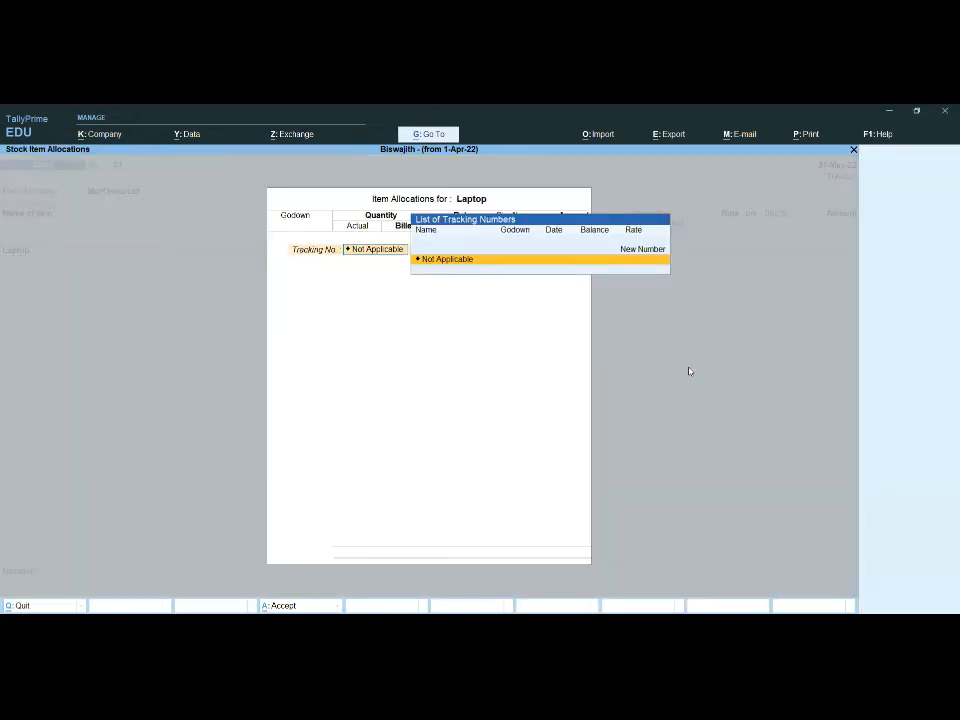
{"action": "key", "text": "Up"}
{"action": "key", "text": "Return"}
{"action": "type", "text": "1"}
{"action": "key", "text": "Return"}
Step: Allocate 10 nos of Laptop from Main Location at a rate of 22,000
{"action": "key", "text": "Return"}
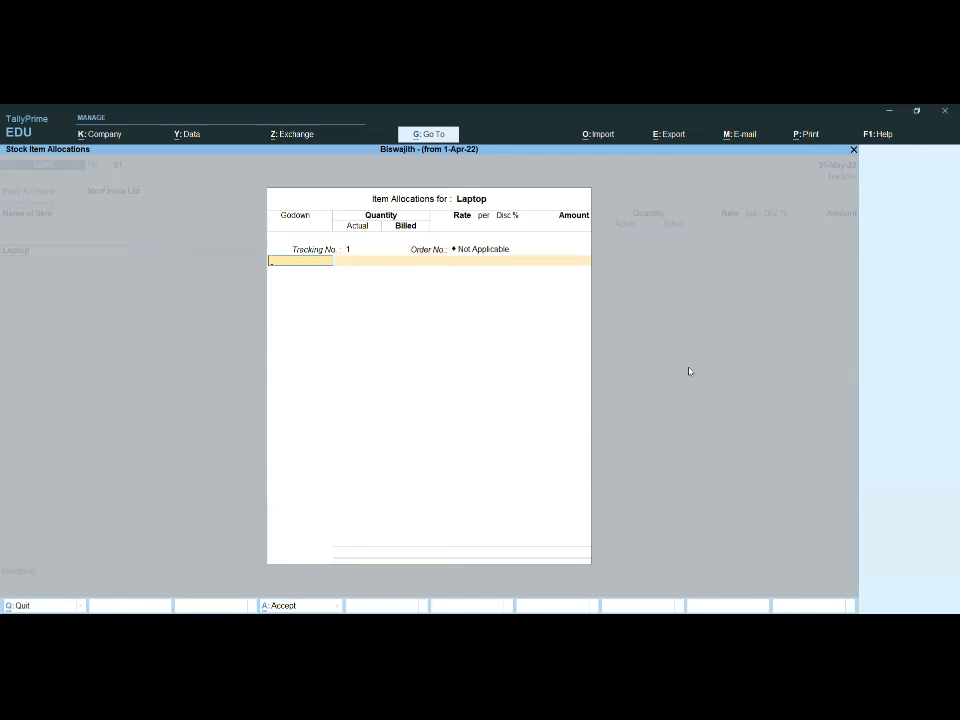
{"action": "key", "text": "Return"}
{"action": "type", "text": "1"}
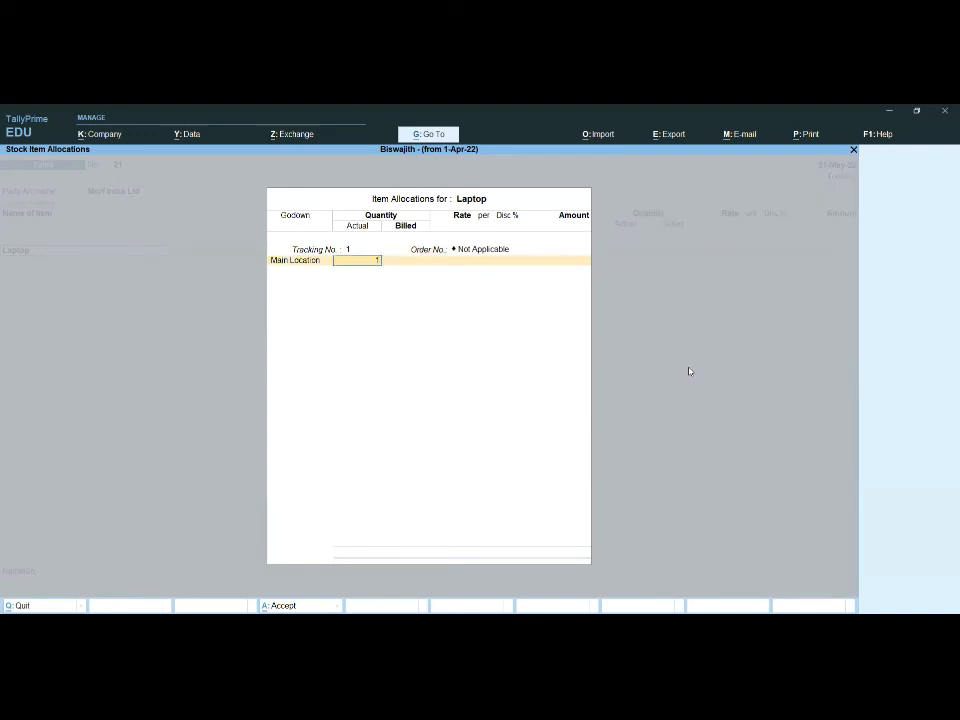
{"action": "type", "text": "0"}
{"action": "key", "text": "Return"}
{"action": "key", "text": "Return"}
{"action": "key", "text": "Return"}
{"action": "key", "text": "Return"}
{"action": "key", "text": "Return"}
{"action": "key", "text": "Return"}
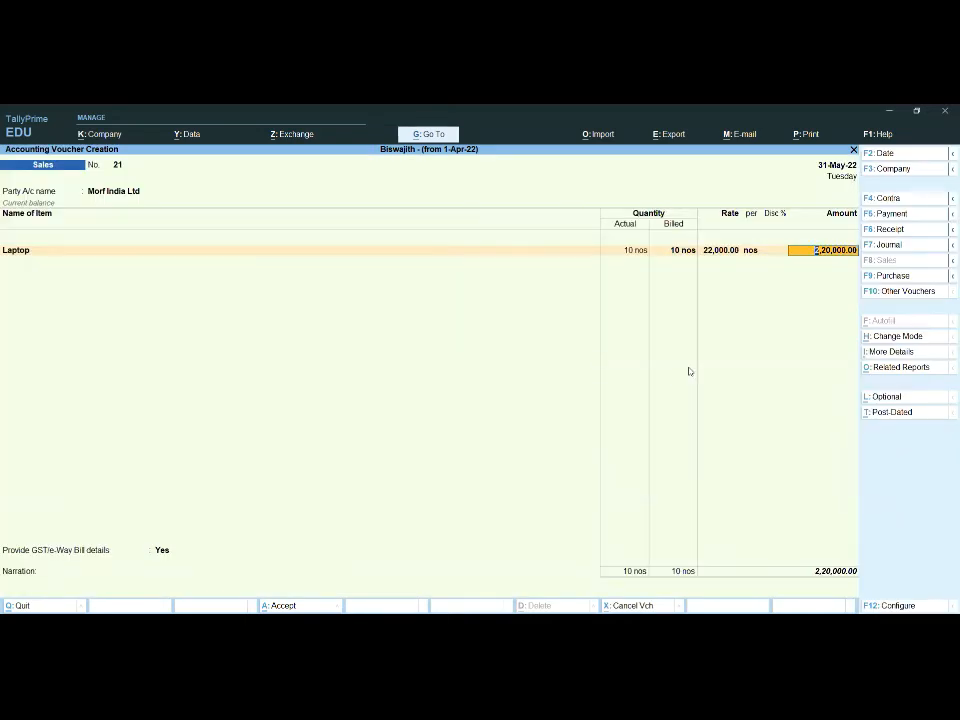
Step: Allocate the Laptop amount to the Sales ledger with the Accounts cost category and end the item list
{"action": "key", "text": "Return"}
{"action": "key", "text": "Return"}
{"action": "key", "text": "Return"}
{"action": "key", "text": "Return"}
{"action": "key", "text": "Return"}
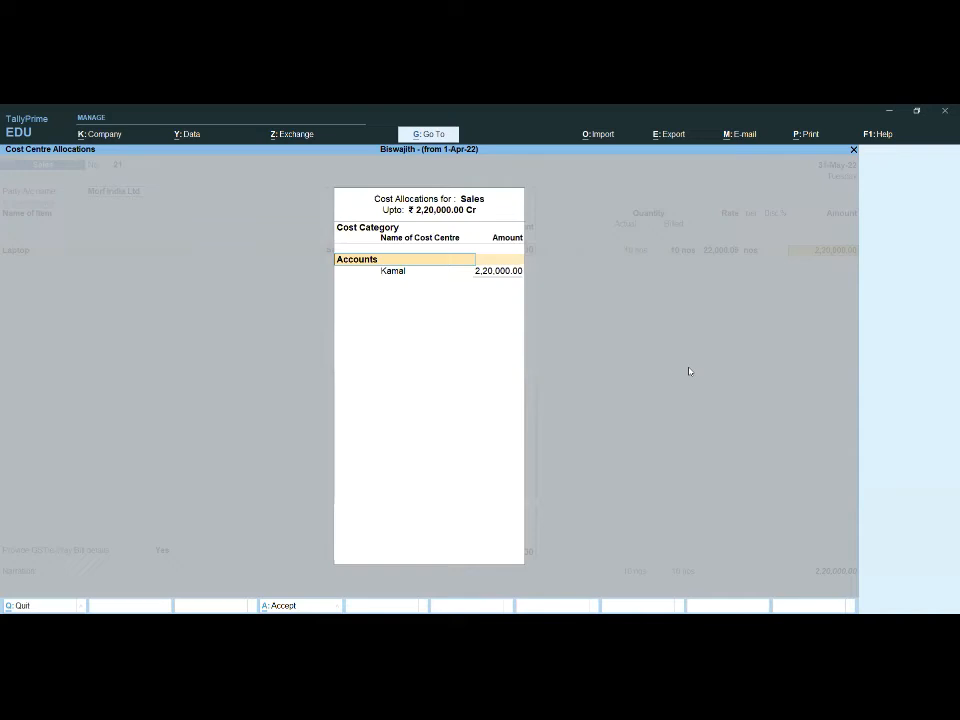
Step: Set GST/e-Way Bill details to No, accept New Ref 21, save the Sales voucher and return to the Gateway of Tally
{"action": "key", "text": "Return"}
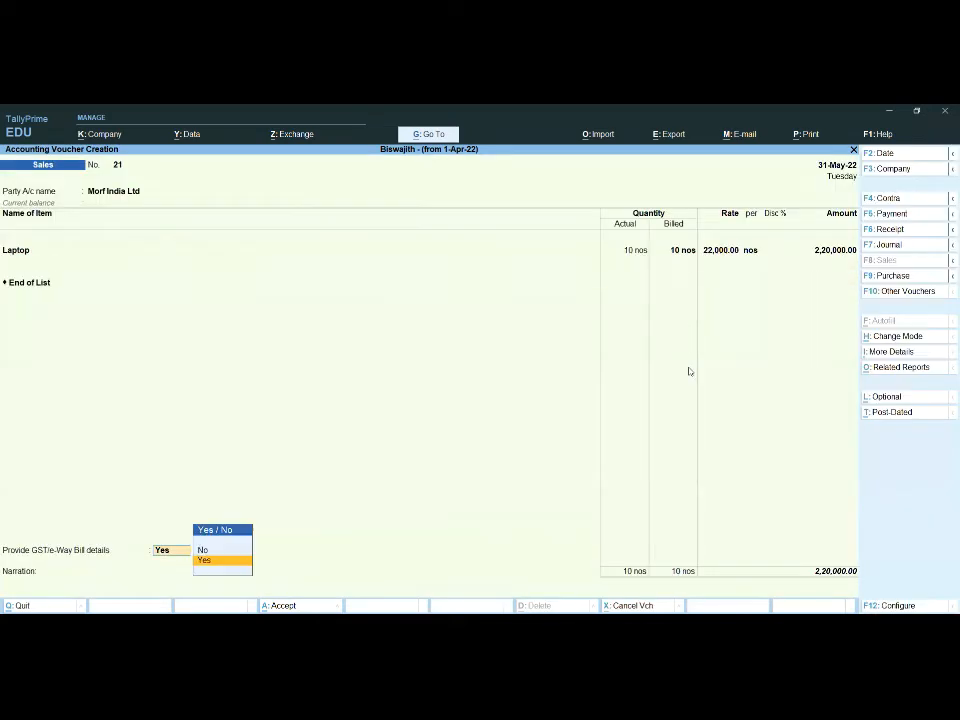
{"action": "key", "text": "Down"}
{"action": "key", "text": "Return"}
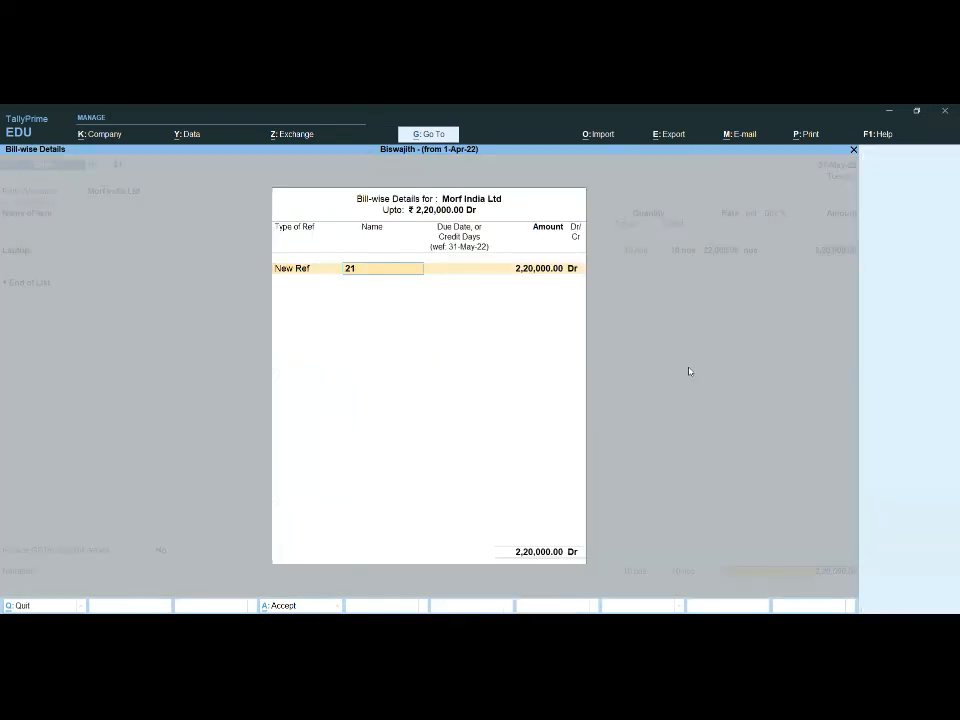
{"action": "key", "text": "Return"}
{"action": "key", "text": "Return"}
{"action": "key", "text": "Return"}
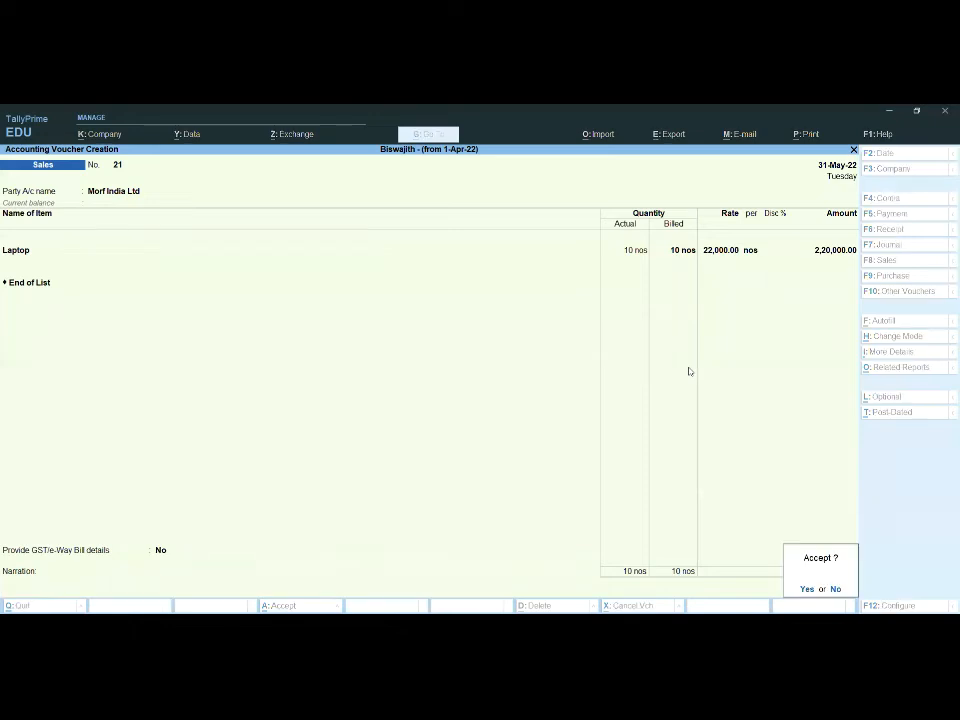
{"action": "key", "text": "Return"}
{"action": "key", "text": "n"}
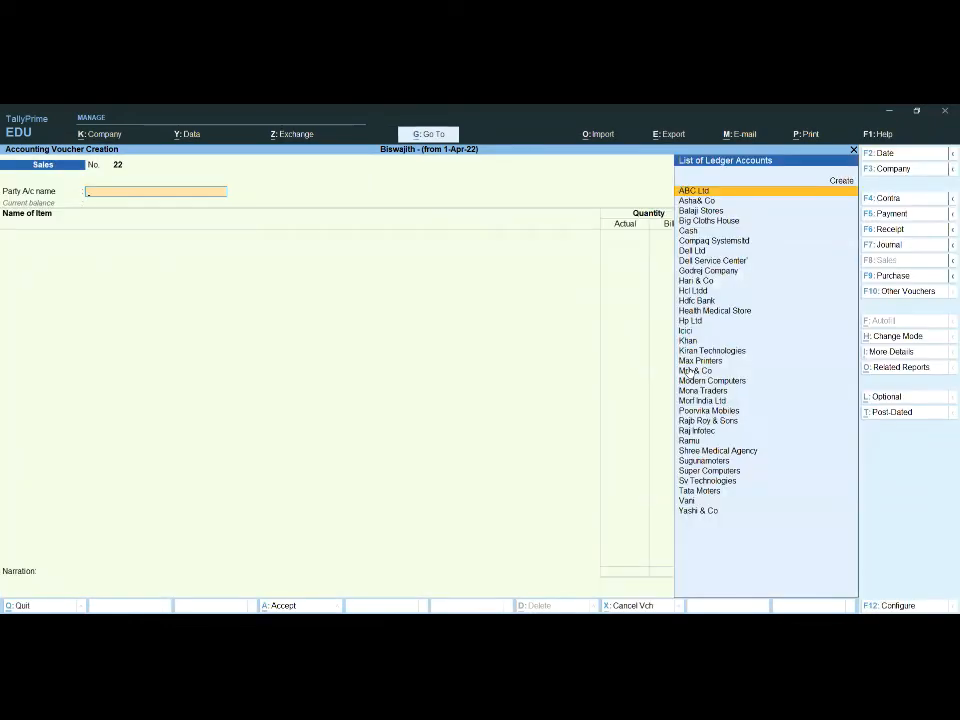
{"action": "key", "text": "Escape"}
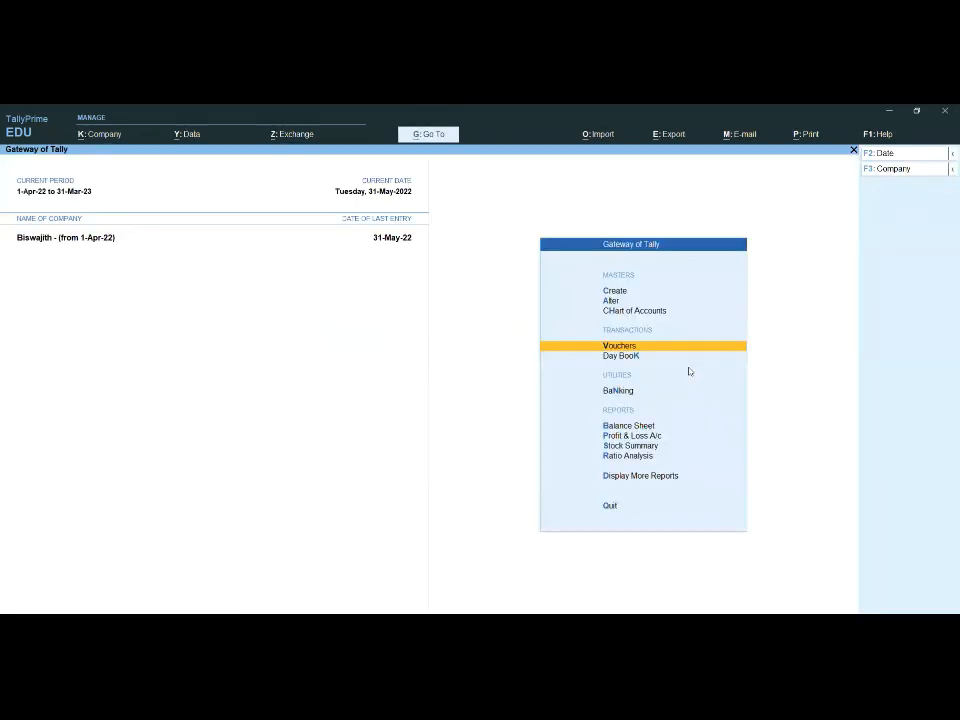
{"action": "key", "text": "Down"}
{"action": "key", "text": "Down"}
{"action": "key", "text": "Down"}
{"action": "key", "text": "Down"}
{"action": "key", "text": "Down"}
{"action": "key", "text": "Down"}
{"action": "key", "text": "Down"}
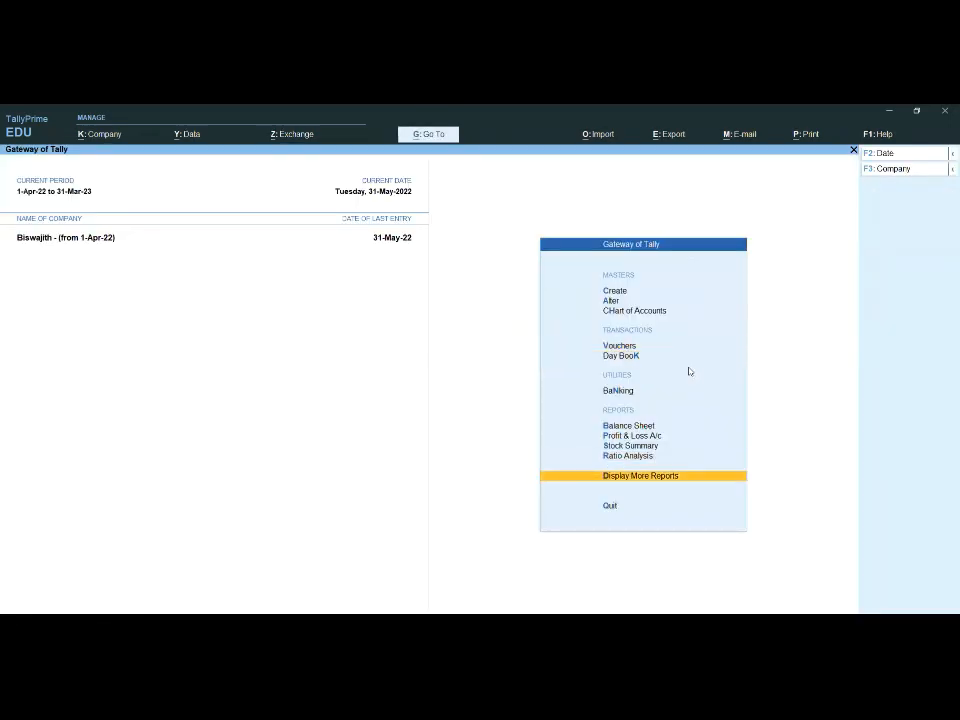
{"action": "key", "text": "Return"}
{"action": "key", "text": "Down"}
{"action": "key", "text": "Down"}
{"action": "key", "text": "Down"}
{"action": "key", "text": "Down"}
{"action": "key", "text": "Down"}
{"action": "key", "text": "Down"}
{"action": "key", "text": "Down"}
{"action": "key", "text": "Down"}
{"action": "key", "text": "Down"}
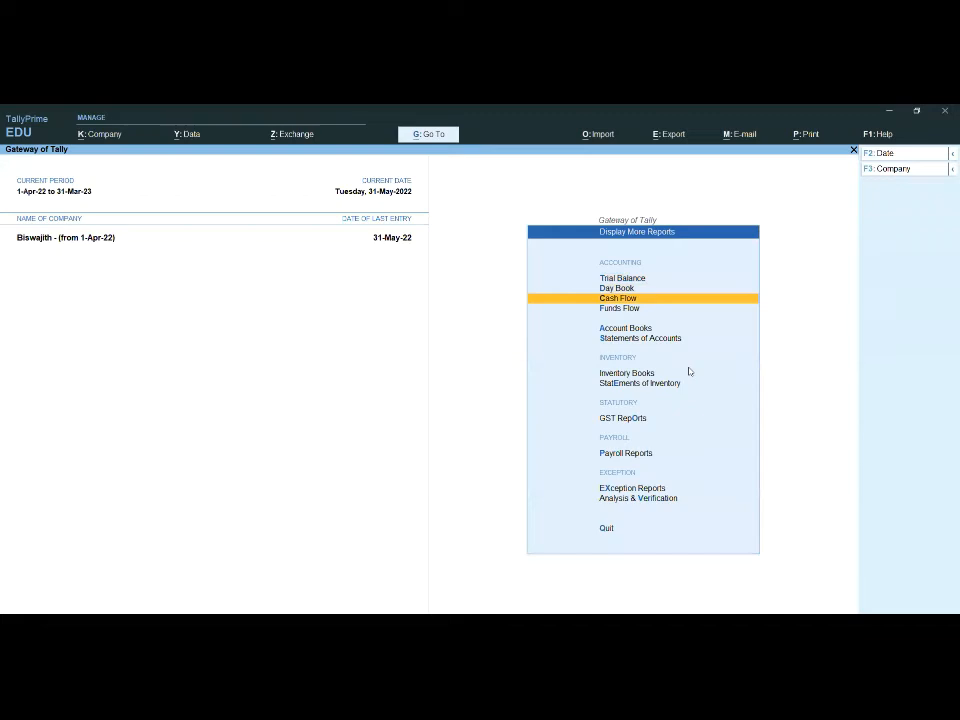
{"action": "key", "text": "Up"}
{"action": "key", "text": "Up"}
{"action": "key", "text": "Up"}
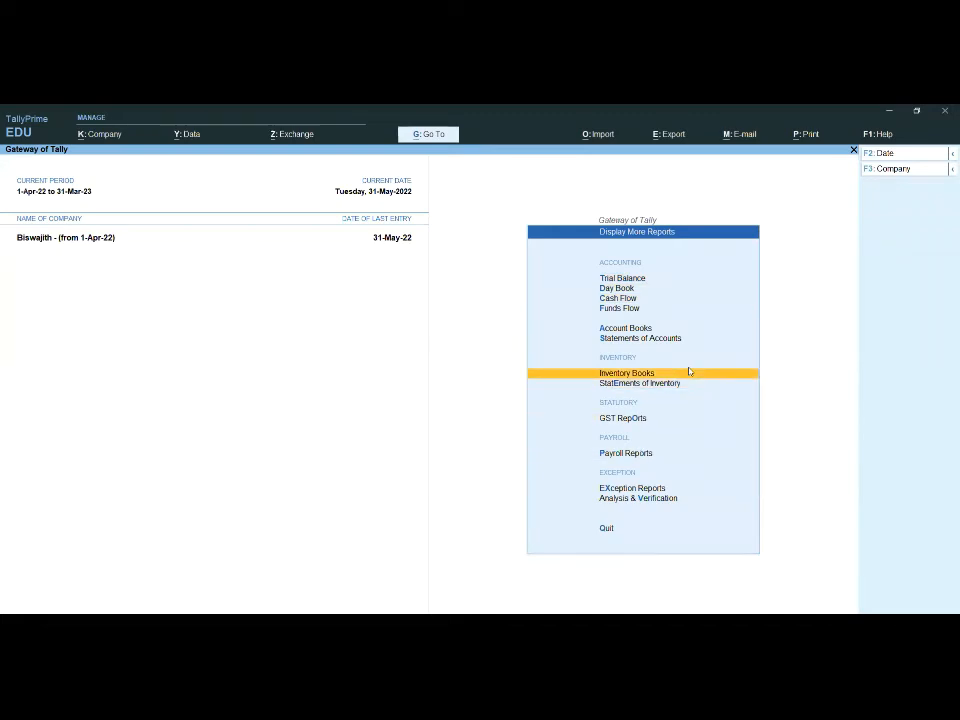
{"action": "key", "text": "Return"}
{"action": "key", "text": "Down"}
{"action": "key", "text": "Down"}
{"action": "key", "text": "Down"}
{"action": "key", "text": "Down"}
{"action": "key", "text": "Down"}
{"action": "key", "text": "Down"}
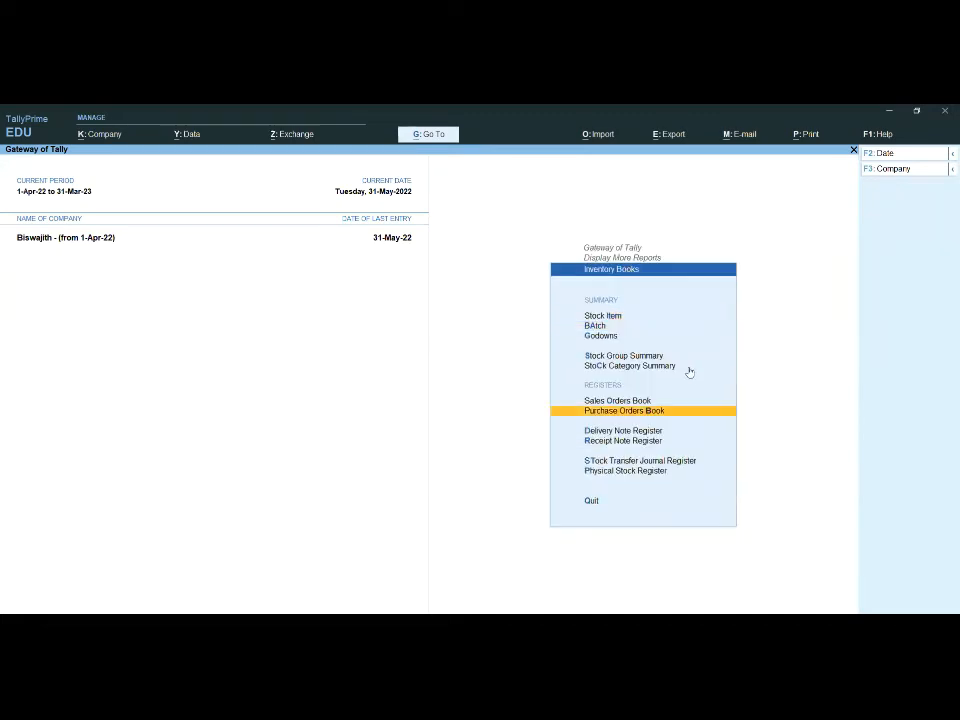
{"action": "key", "text": "Up"}
{"action": "key", "text": "Escape"}
{"action": "key", "text": "Escape"}
Step: Open the Stock Summary report from the Gateway of Tally
{"action": "key", "text": "Up"}
{"action": "key", "text": "Up"}
{"action": "key", "text": "Return"}
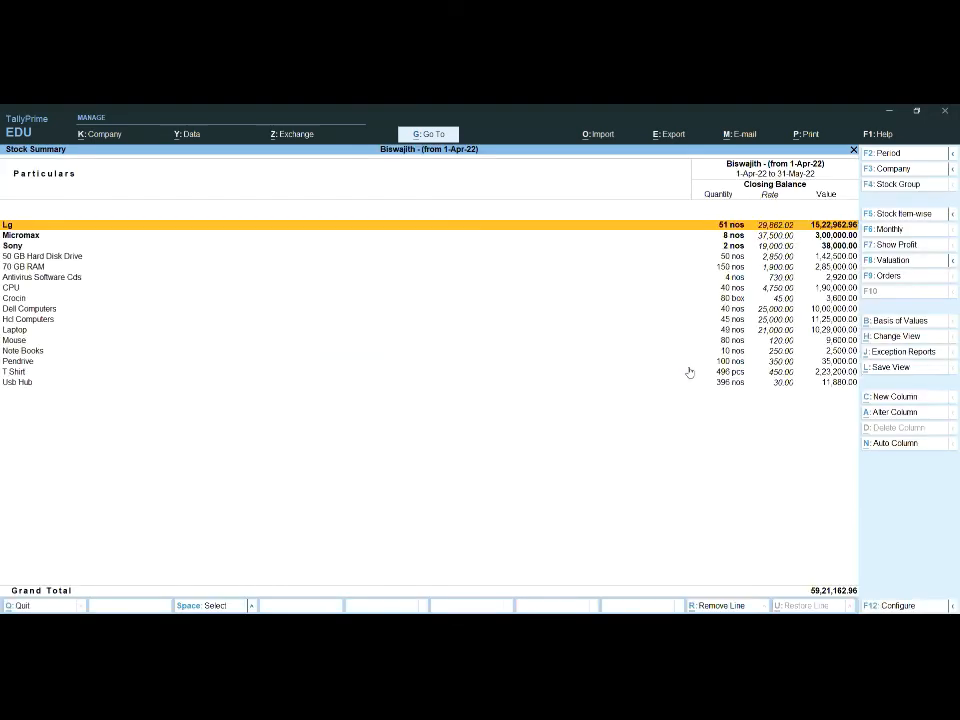
{"action": "key", "text": "Down"}
{"action": "key", "text": "Down"}
{"action": "key", "text": "Down"}
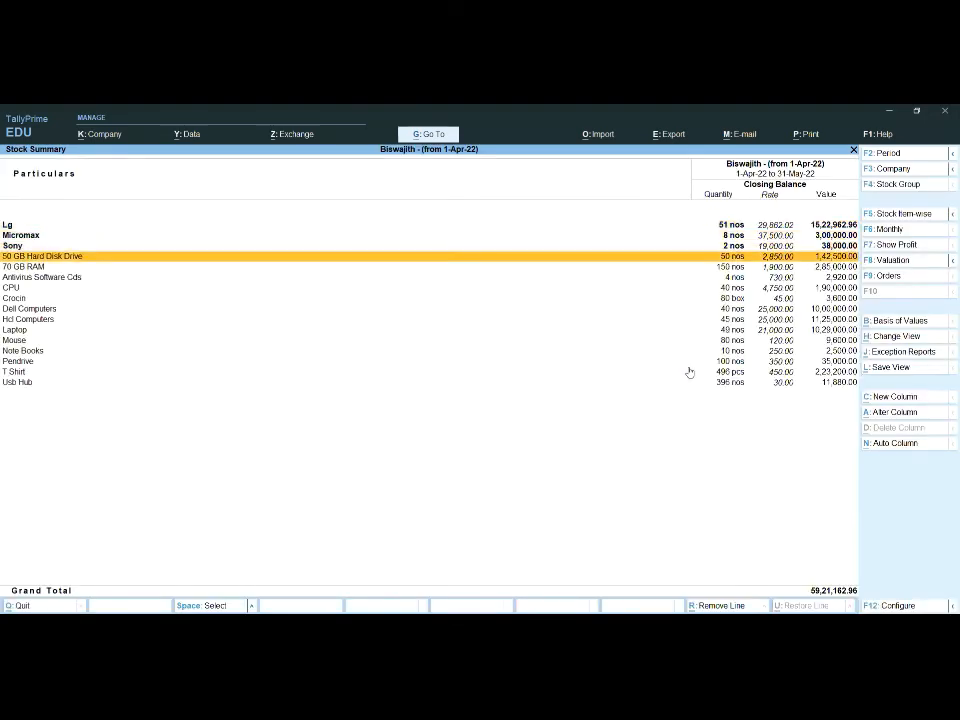
{"action": "key", "text": "Up"}
Step: Drill down from Laptop in the Stock Summary to its stock item vouchers for May
{"action": "key", "text": "Down"}
{"action": "key", "text": "Down"}
{"action": "key", "text": "Down"}
{"action": "key", "text": "Down"}
{"action": "key", "text": "Down"}
{"action": "key", "text": "Down"}
{"action": "key", "text": "Down"}
{"action": "key", "text": "Down"}
{"action": "key", "text": "Return"}
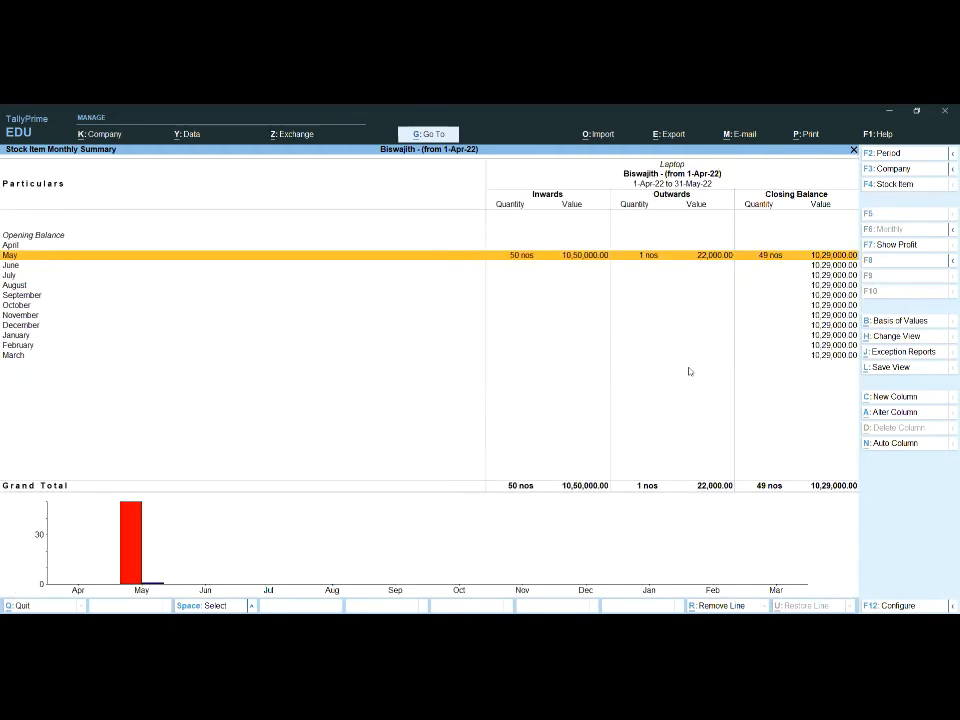
{"action": "key", "text": "Return"}
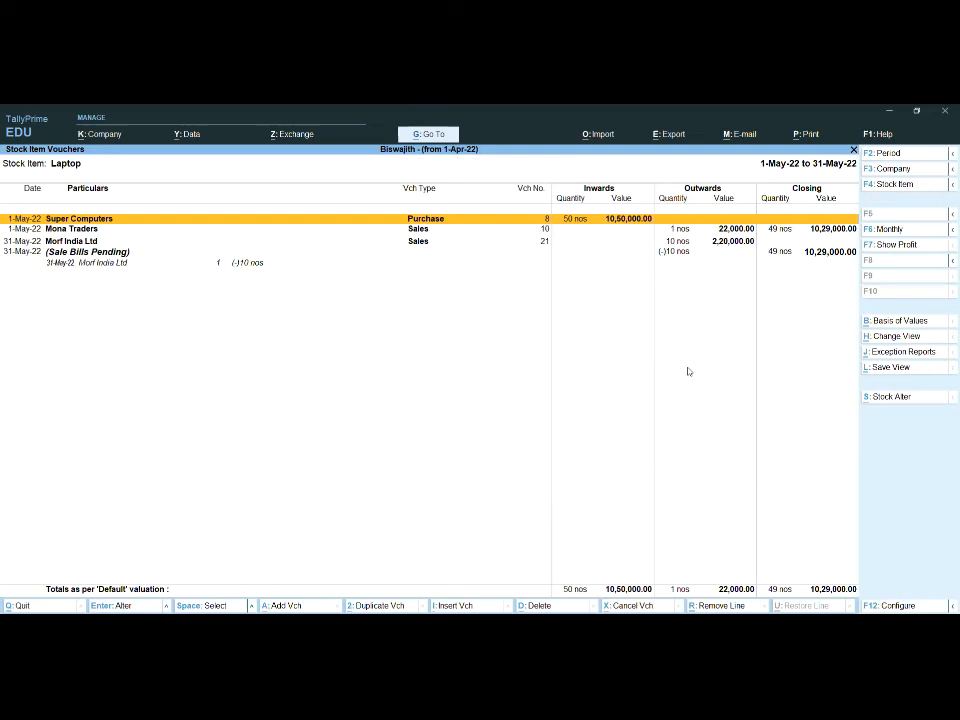
Step: Examine the Sale Bills Pending entry among the Laptop vouchers and return to the Gateway of Tally
{"action": "key", "text": "Down"}
{"action": "key", "text": "Down"}
{"action": "key", "text": "Down"}
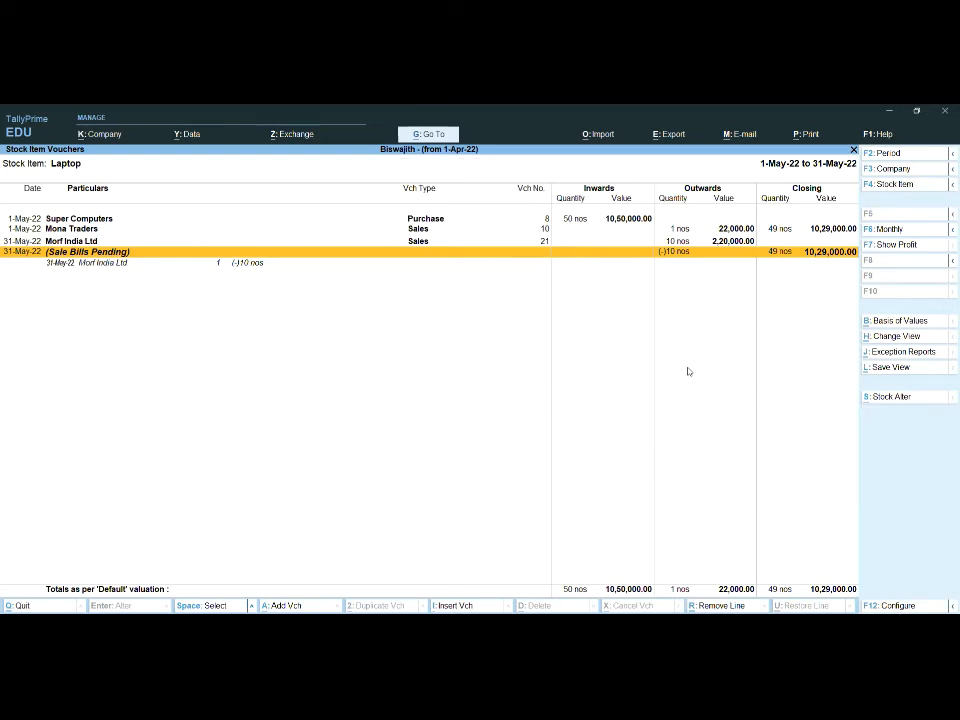
{"action": "key", "text": "Escape"}
{"action": "key", "text": "Escape"}
{"action": "key", "text": "Escape"}
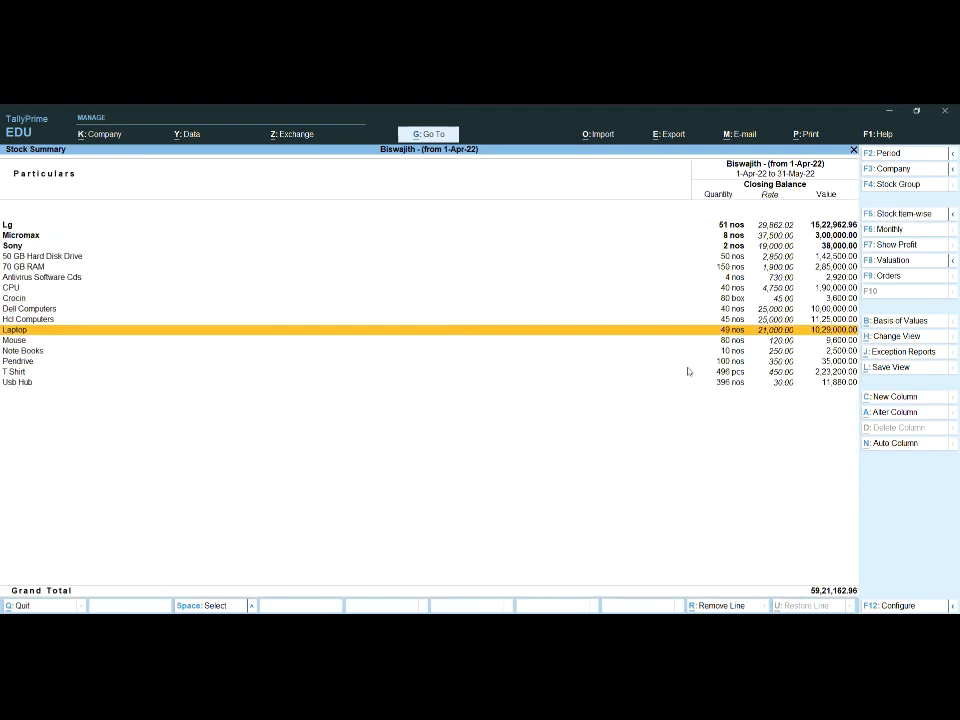
Step: Start voucher entry and change the voucher type to Receipt Note
{"action": "key", "text": "Up"}
{"action": "key", "text": "Up"}
{"action": "key", "text": "Up"}
{"action": "key", "text": "Up"}
{"action": "key", "text": "Up"}
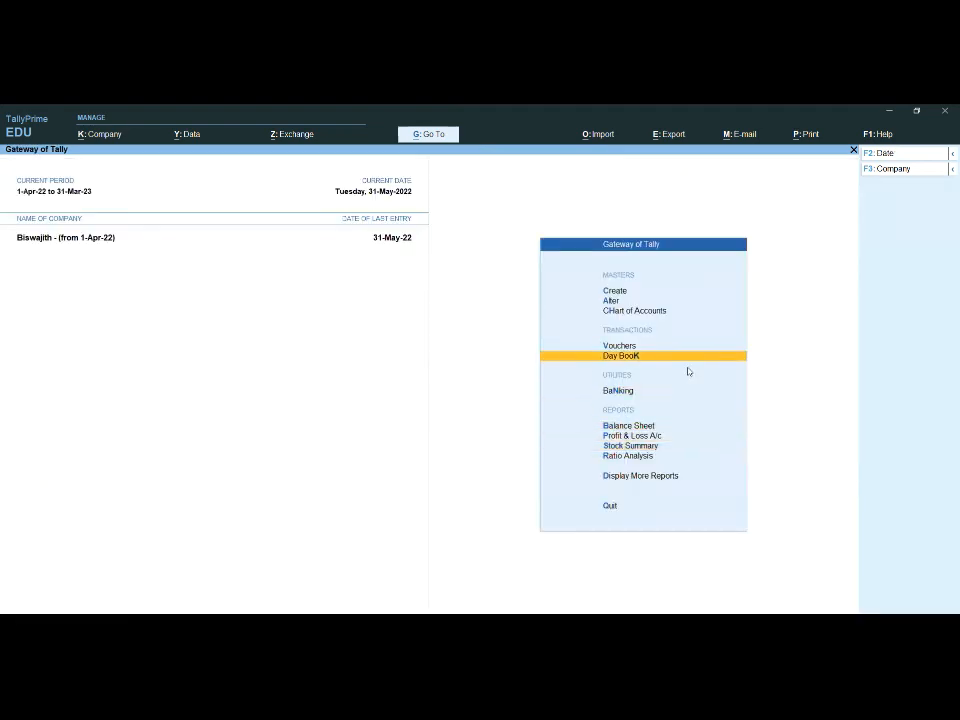
{"action": "key", "text": "Return"}
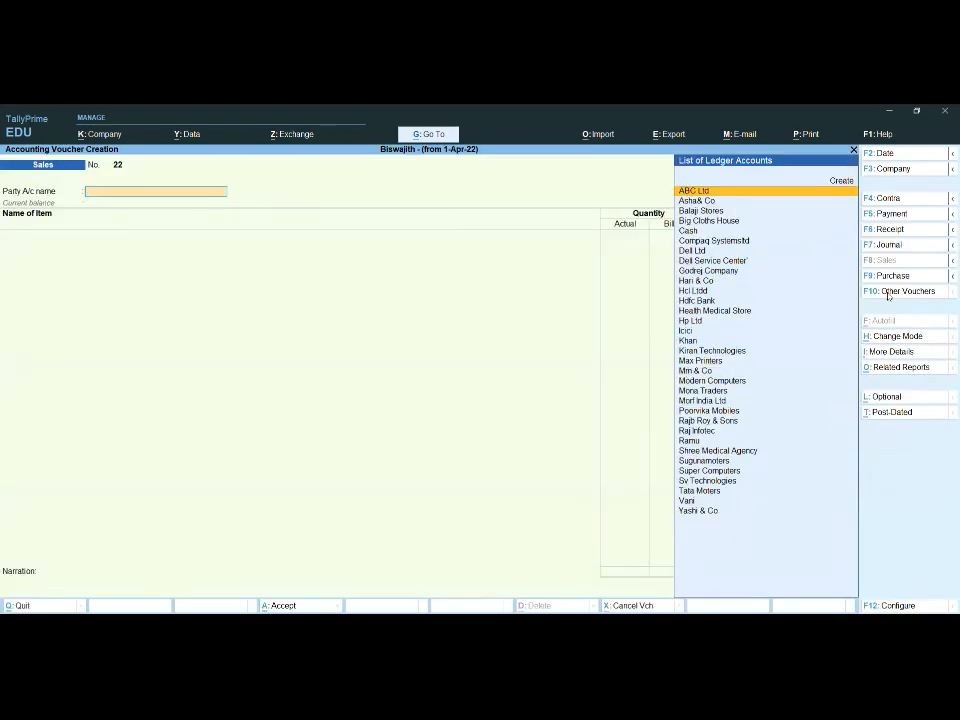
{"action": "key", "text": "F10"}
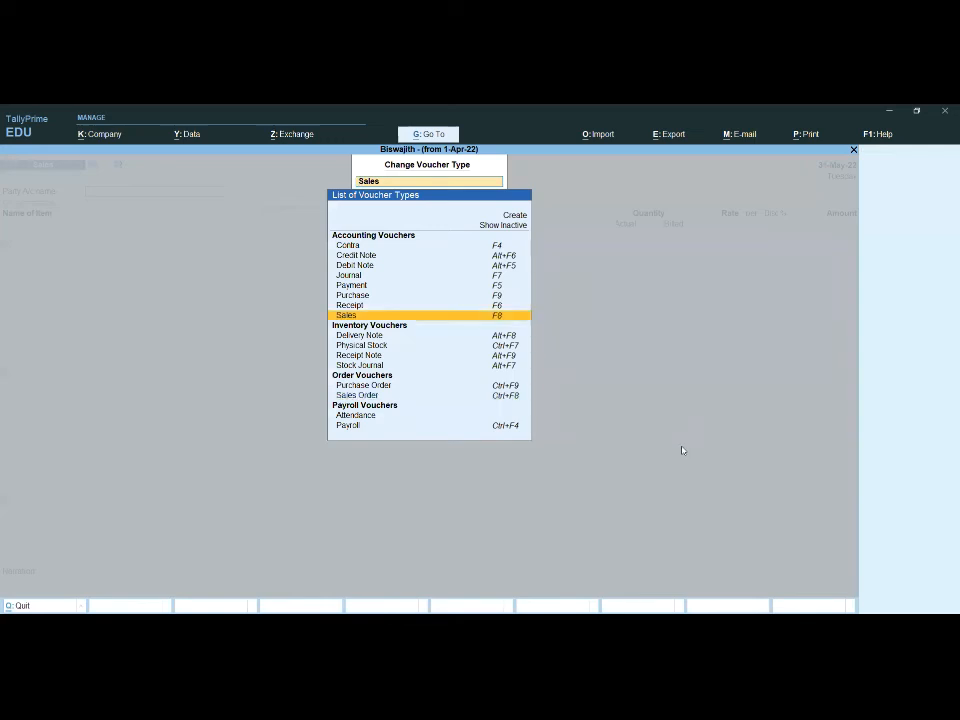
{"action": "key", "text": "Down"}
{"action": "key", "text": "Down"}
{"action": "key", "text": "Down"}
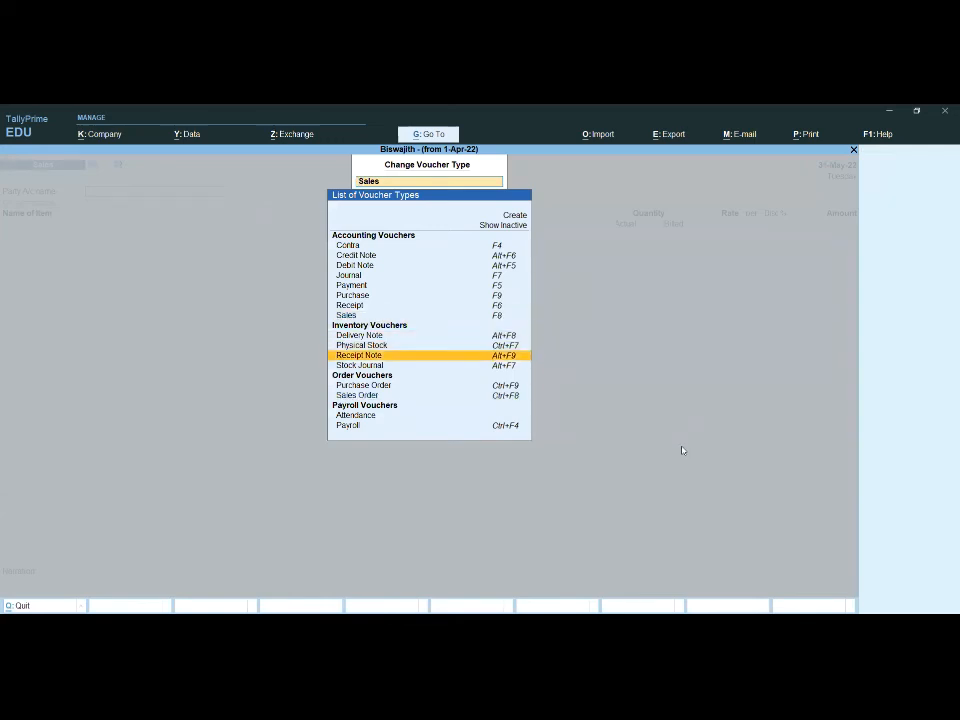
{"action": "key", "text": "Return"}
Step: Set the Receipt Note's reference number to 1, keep the date 31-May-22 and choose Poorvika Mobiles as the party account
{"action": "type", "text": "1"}
{"action": "key", "text": "Return"}
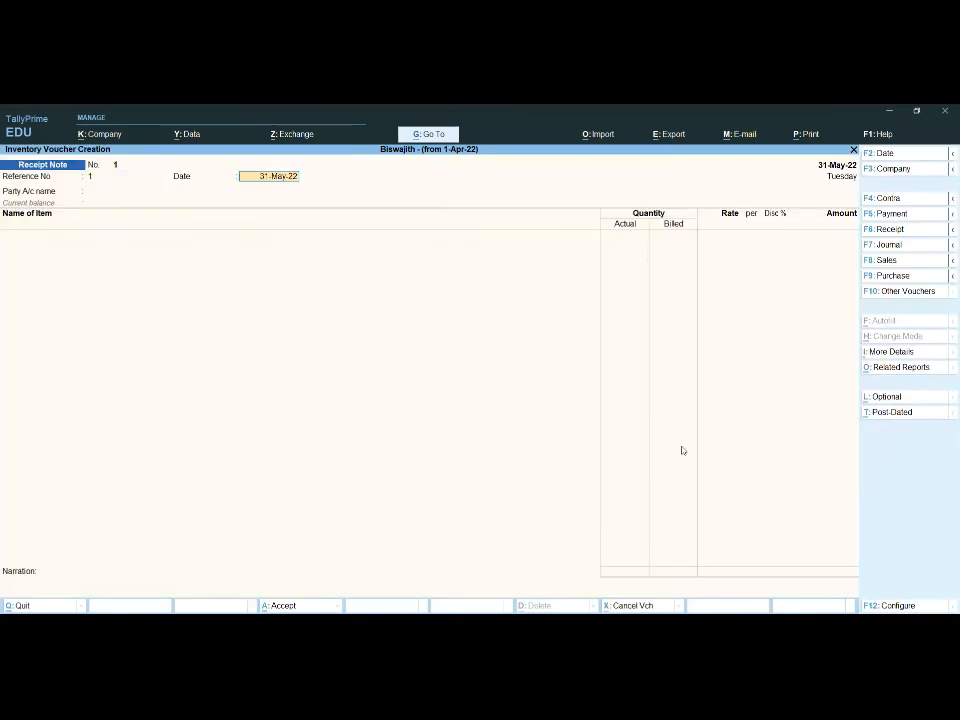
{"action": "key", "text": "Return"}
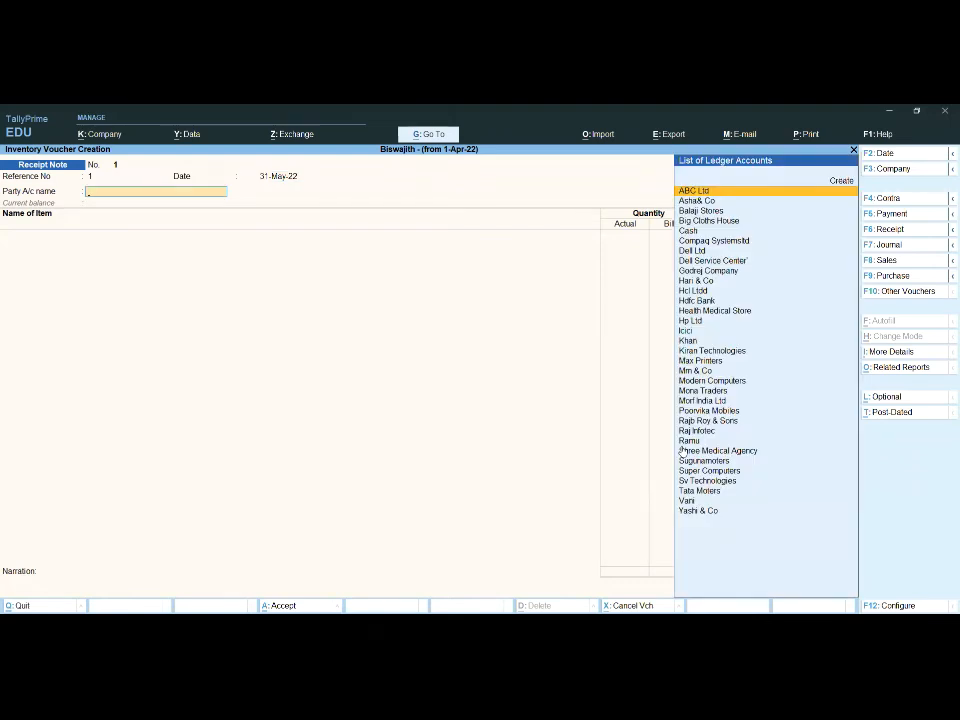
{"action": "type", "text": "P"}
{"action": "key", "text": "Return"}
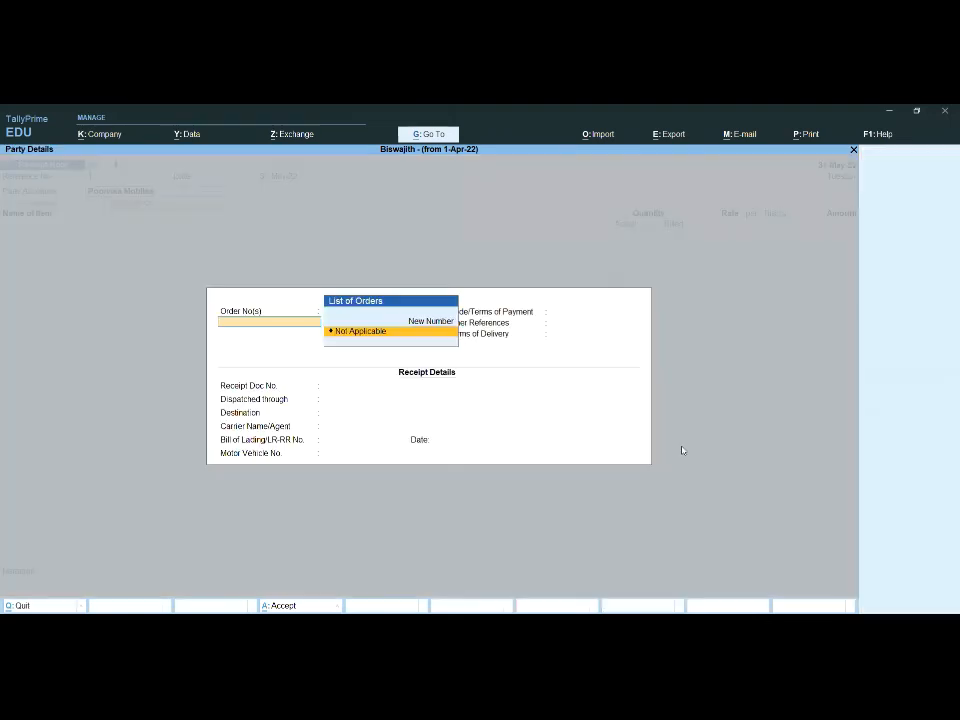
Step: Set the order number to Not Applicable, leave the receipt details blank and accept the supplier's party details
{"action": "key", "text": "Return"}
{"action": "key", "text": "Return"}
{"action": "key", "text": "Return"}
{"action": "key", "text": "Return"}
{"action": "key", "text": "Return"}
{"action": "key", "text": "Return"}
{"action": "key", "text": "Return"}
{"action": "key", "text": "Return"}
{"action": "key", "text": "Return"}
{"action": "key", "text": "Return"}
{"action": "key", "text": "Return"}
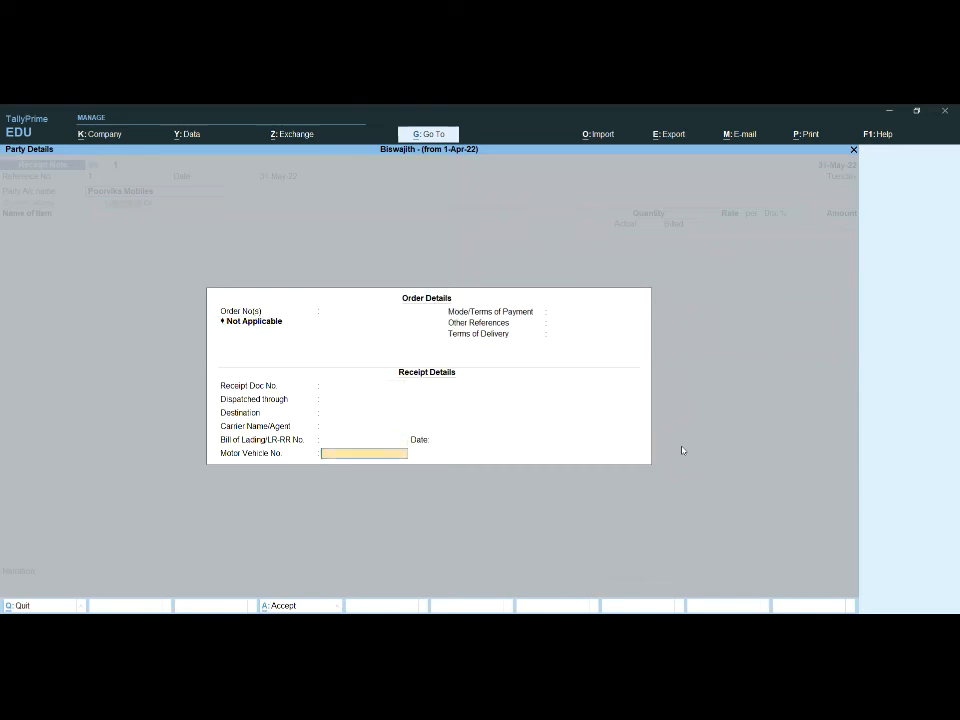
{"action": "key", "text": "Return"}
{"action": "key", "text": "Return"}
{"action": "key", "text": "Return"}
{"action": "key", "text": "Return"}
{"action": "key", "text": "Return"}
{"action": "key", "text": "Return"}
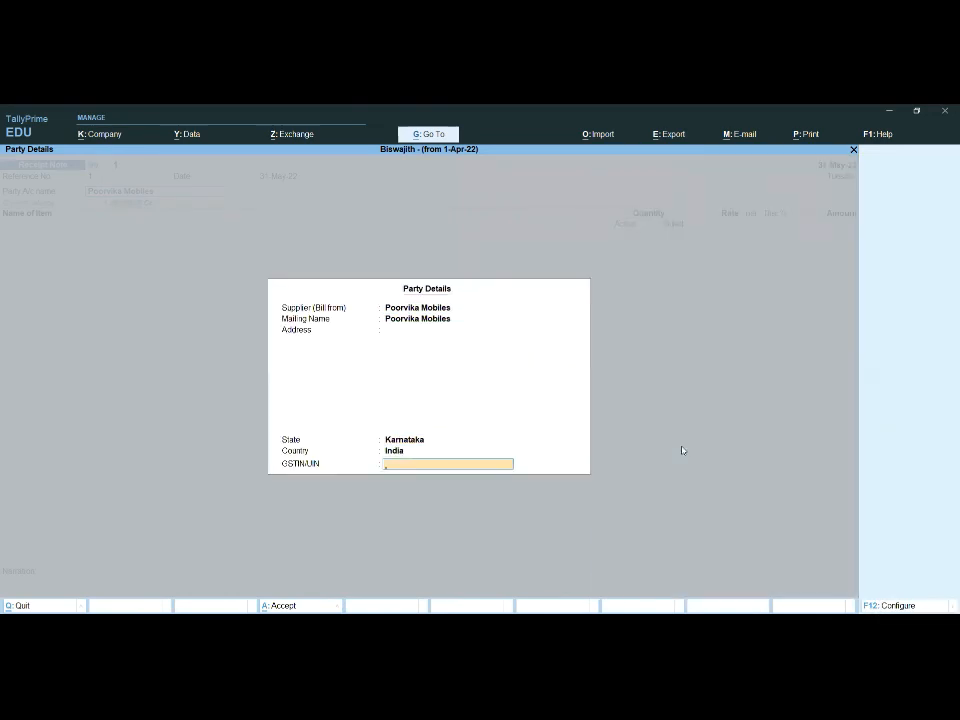
Step: Add Nokia Mobiles to the Receipt Note with tracking number 1 and order number Not Applicable
{"action": "type", "text": "N"}
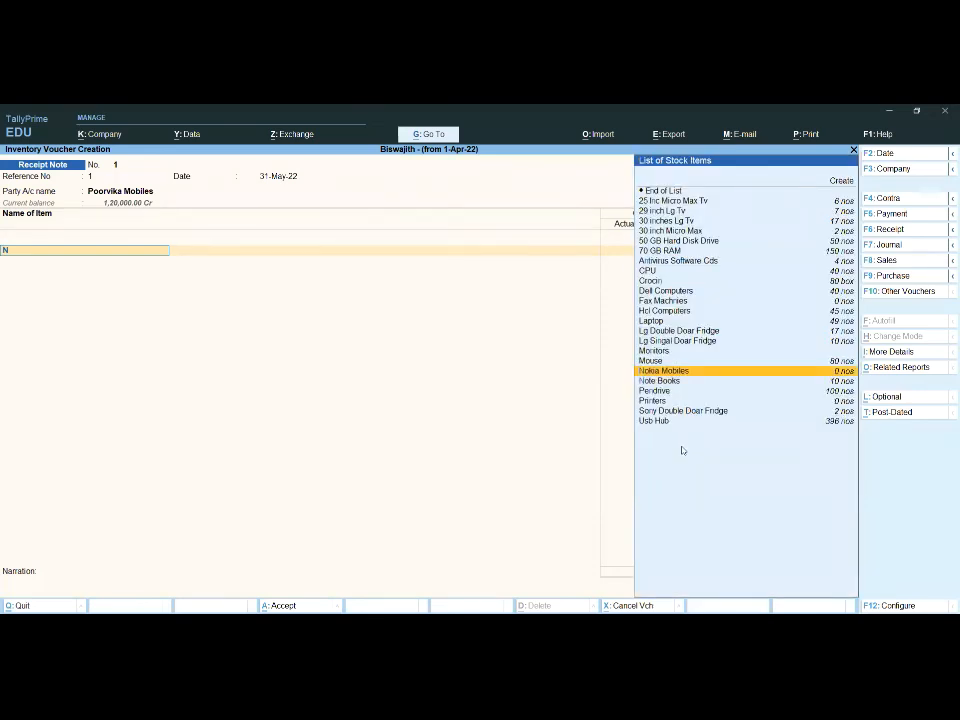
{"action": "key", "text": "Return"}
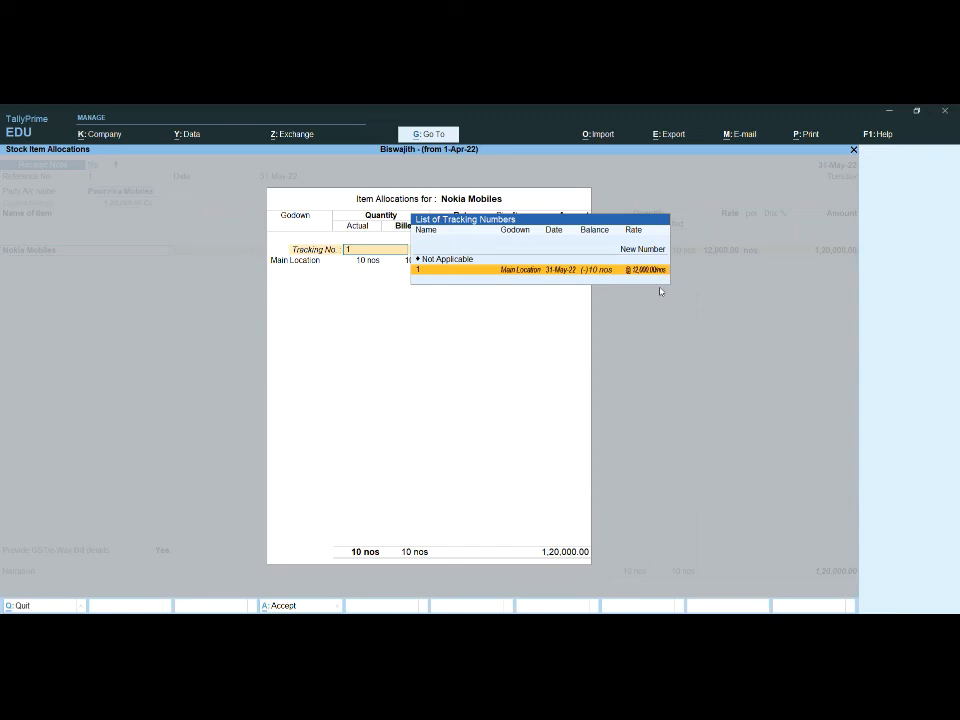
{"action": "key", "text": "Return"}
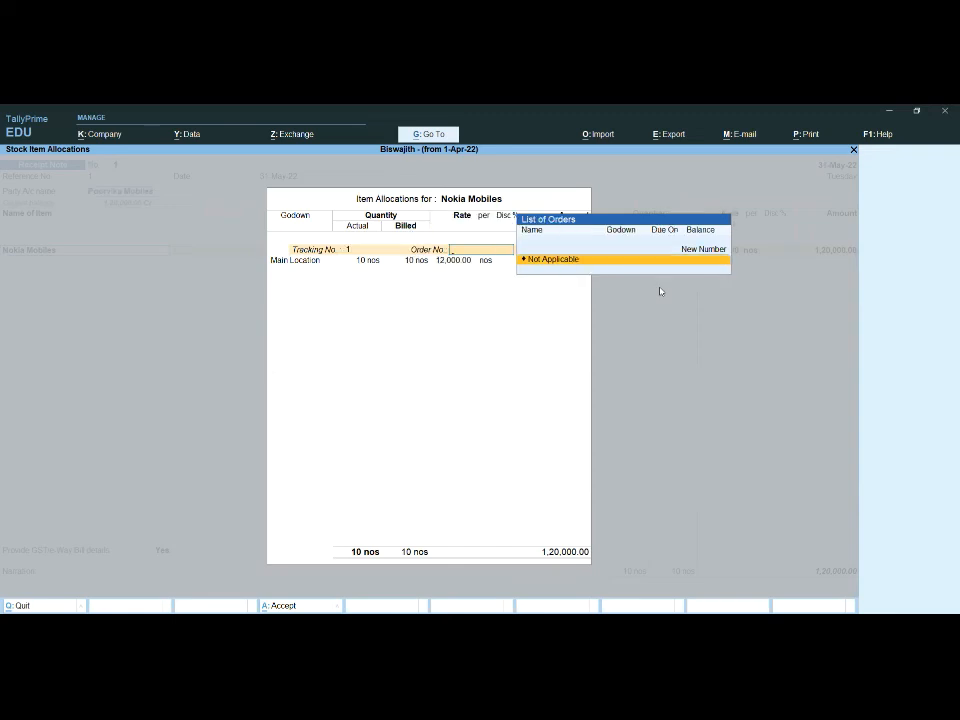
{"action": "key", "text": "Return"}
{"action": "key", "text": "Return"}
{"action": "key", "text": "Return"}
{"action": "key", "text": "Return"}
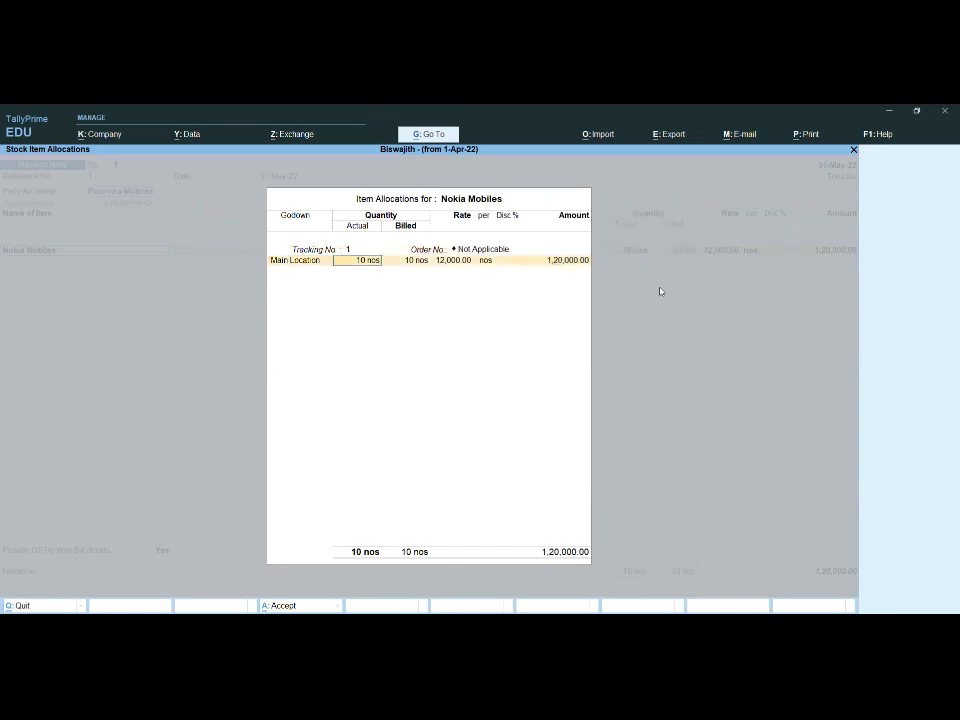
Step: Allocate 10 nos of Nokia Mobiles to Main Location, clear the rate and end the tracking list
{"action": "key", "text": "BackSpace"}
{"action": "key", "text": "Return"}
{"action": "key", "text": "Return"}
{"action": "key", "text": "Return"}
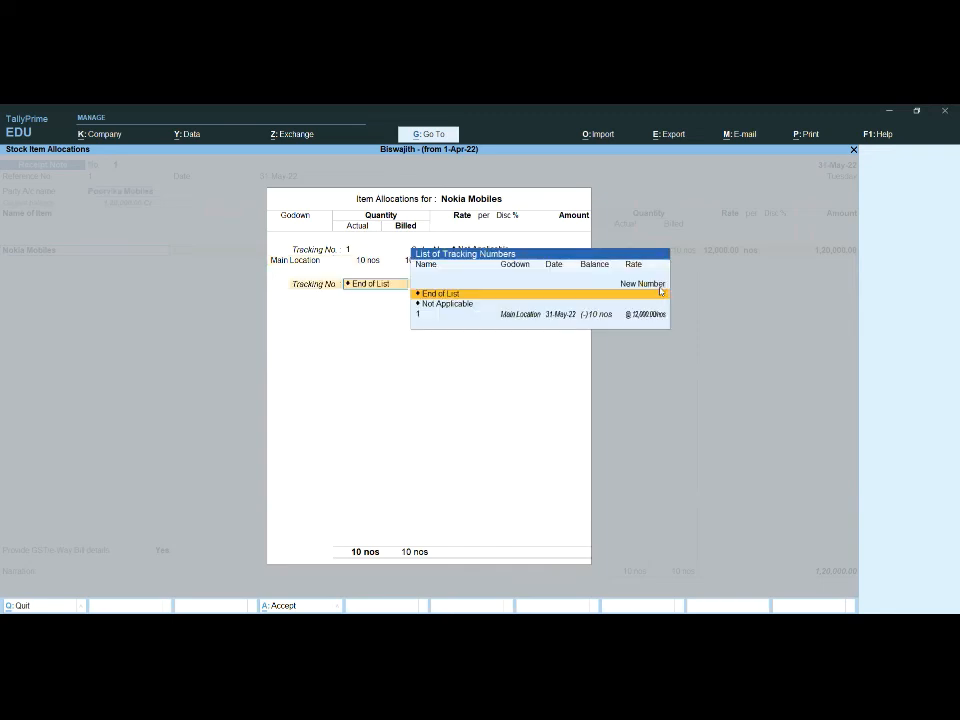
{"action": "key", "text": "Return"}
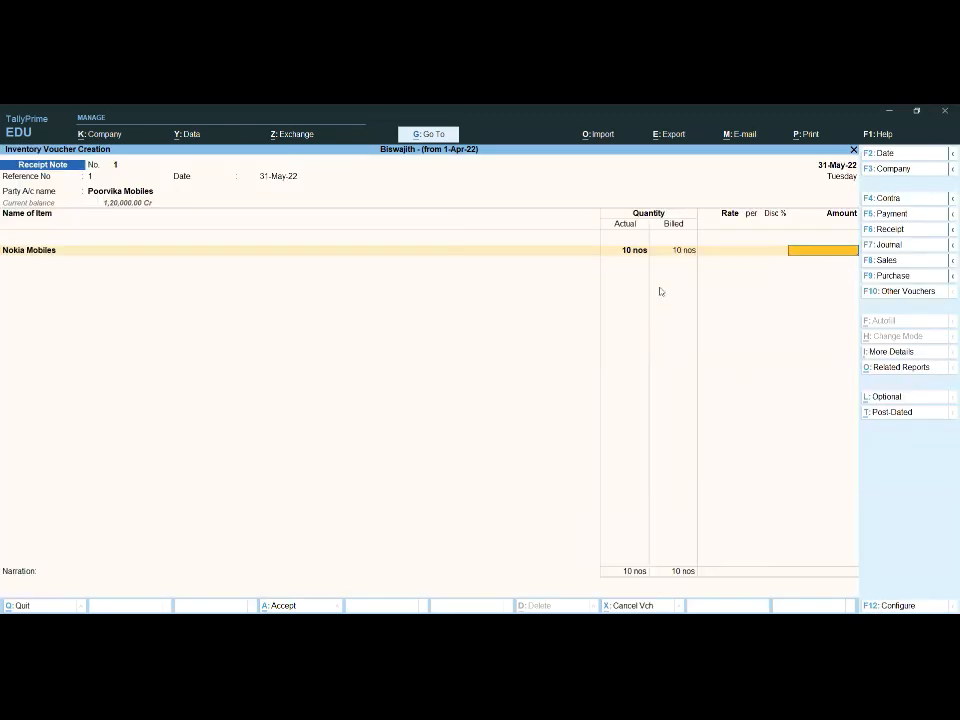
Step: Allocate Nokia Mobiles to the Purchase ledger with no amount, end the item list and save the Receipt Note
{"action": "key", "text": "Return"}
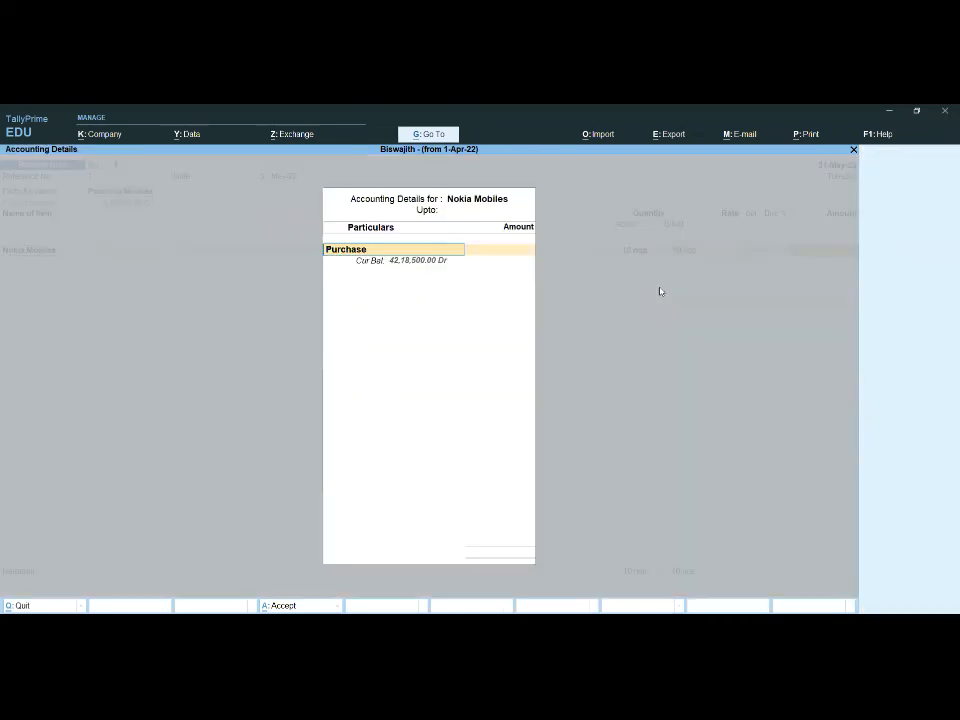
{"action": "key", "text": "Return"}
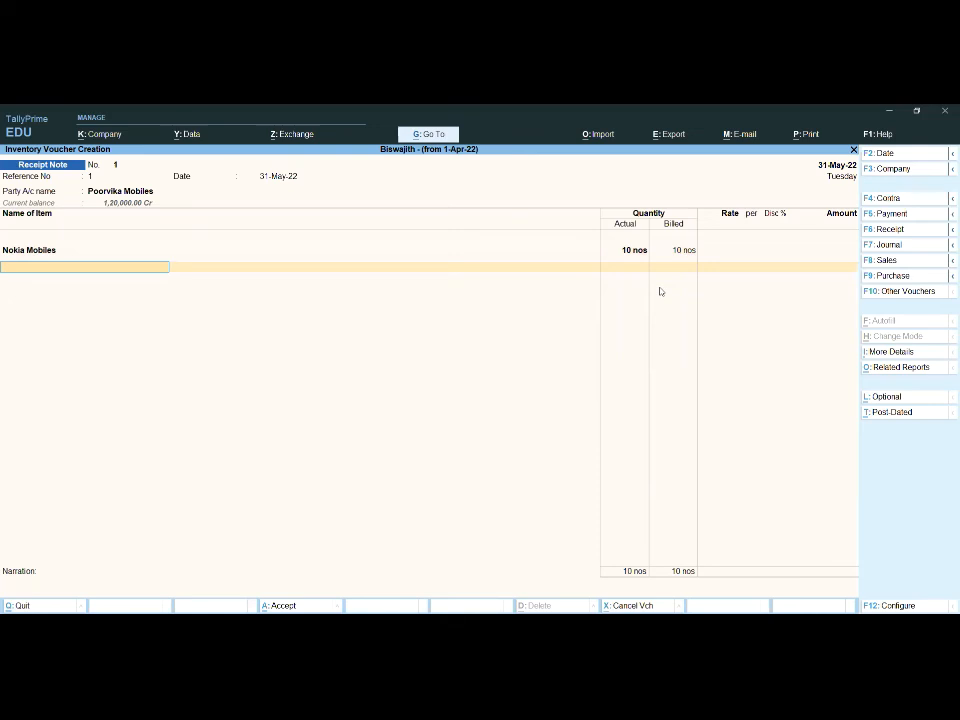
{"action": "key", "text": "Return"}
{"action": "key", "text": "Return"}
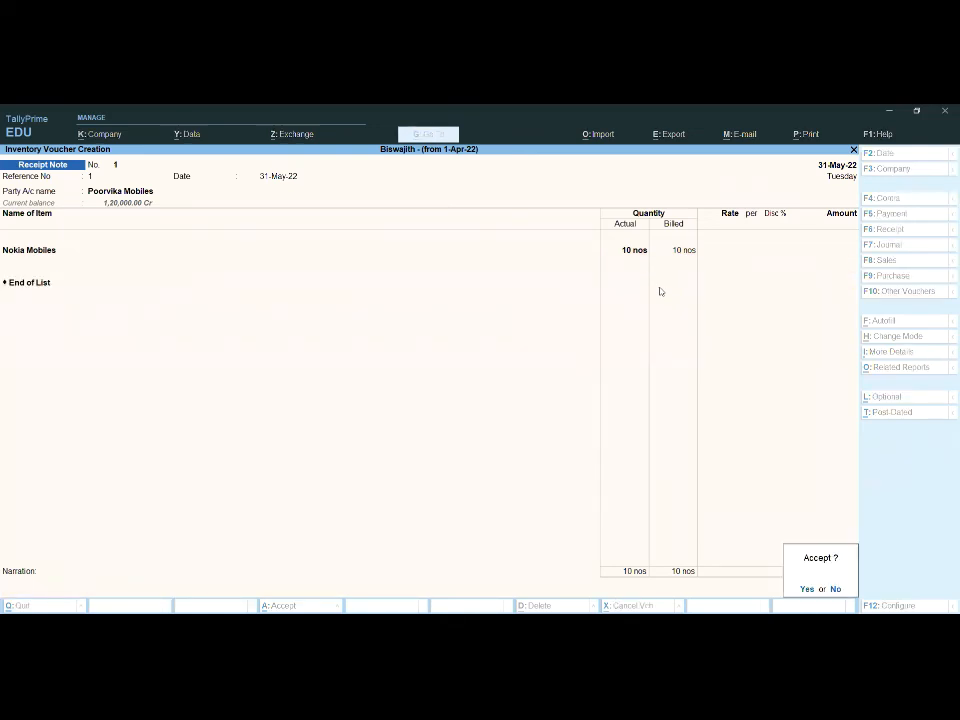
{"action": "key", "text": "Return"}
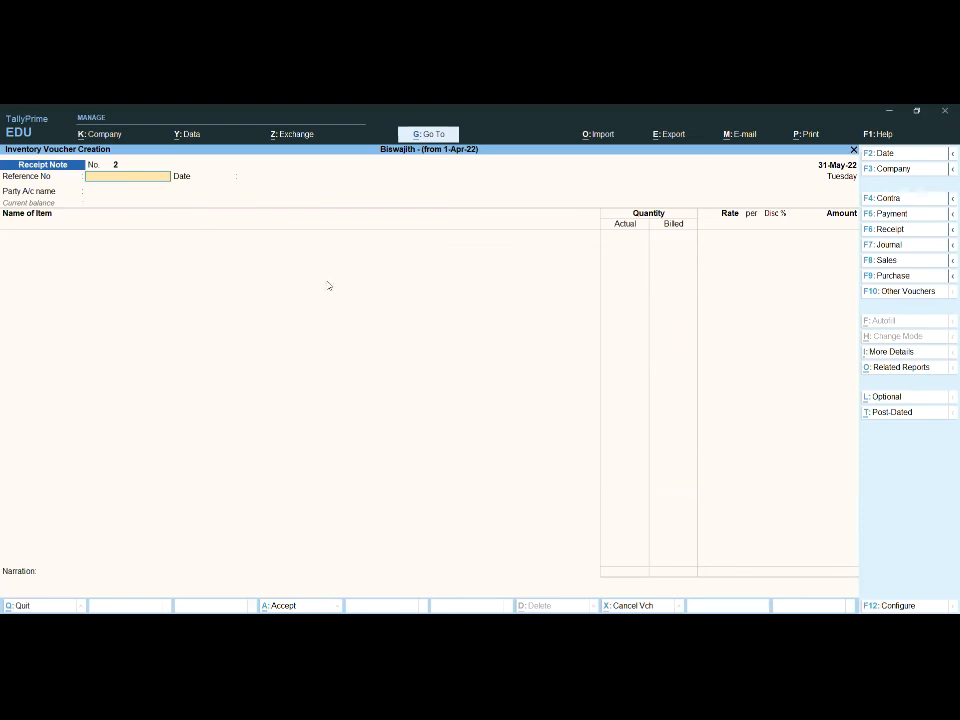
Step: Change the voucher type to Delivery Note
{"action": "left_click", "coordinate": [907, 292]}
{"action": "key", "text": "Up"}
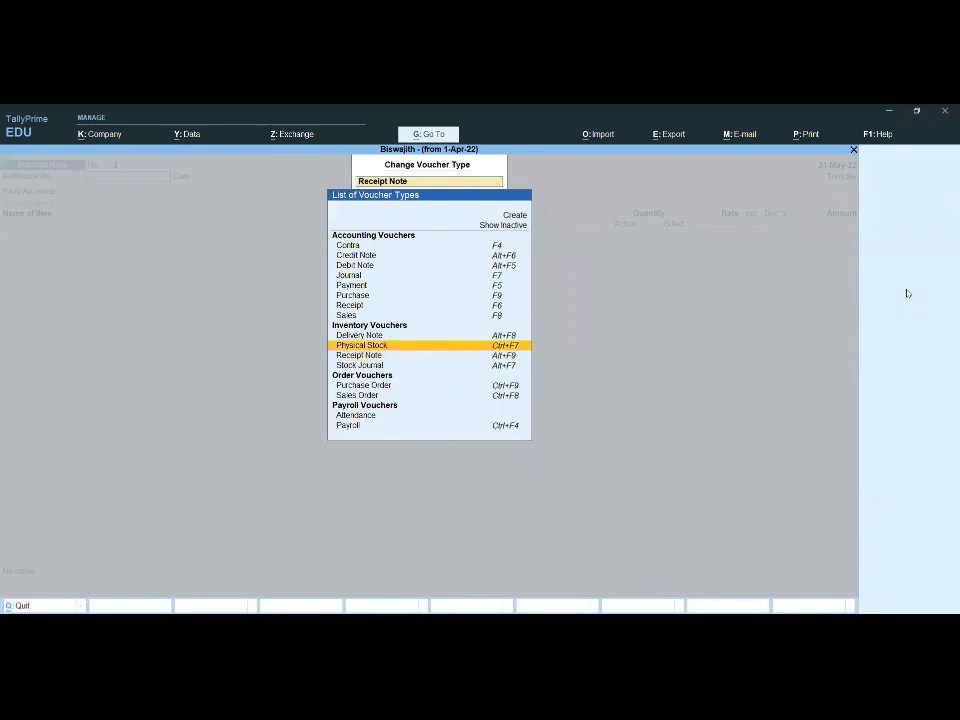
{"action": "key", "text": "Up"}
{"action": "key", "text": "Return"}
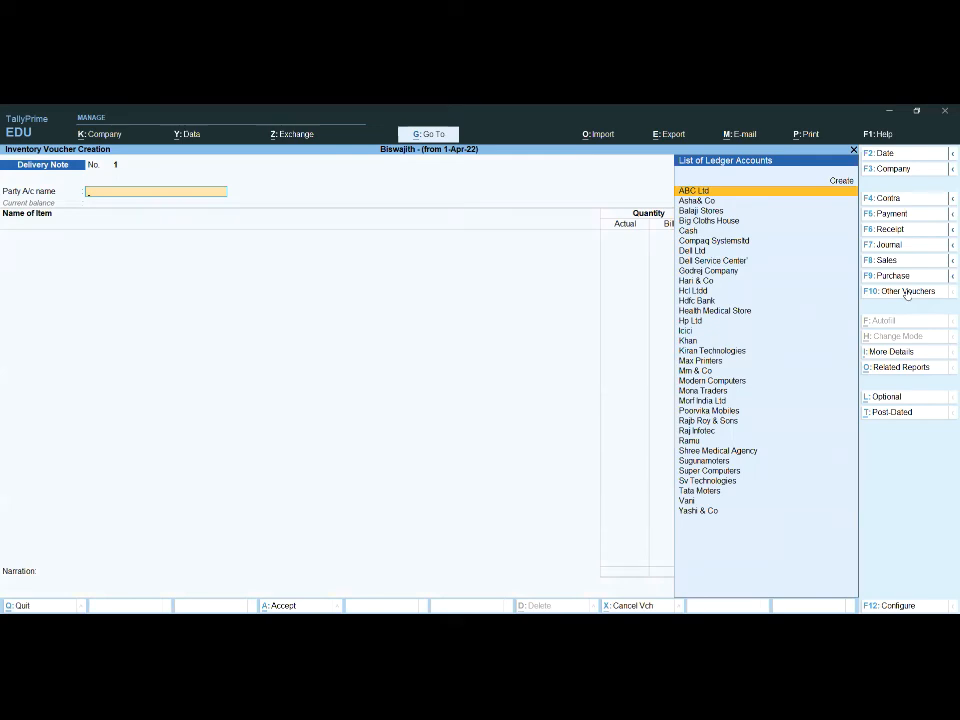
Step: Choose Morf India Ltd as the Delivery Note's party account and accept its dispatch and party details unchanged
{"action": "type", "text": "M"}
{"action": "key", "text": "Down"}
{"action": "key", "text": "Down"}
{"action": "key", "text": "Down"}
{"action": "key", "text": "Down"}
{"action": "key", "text": "Down"}
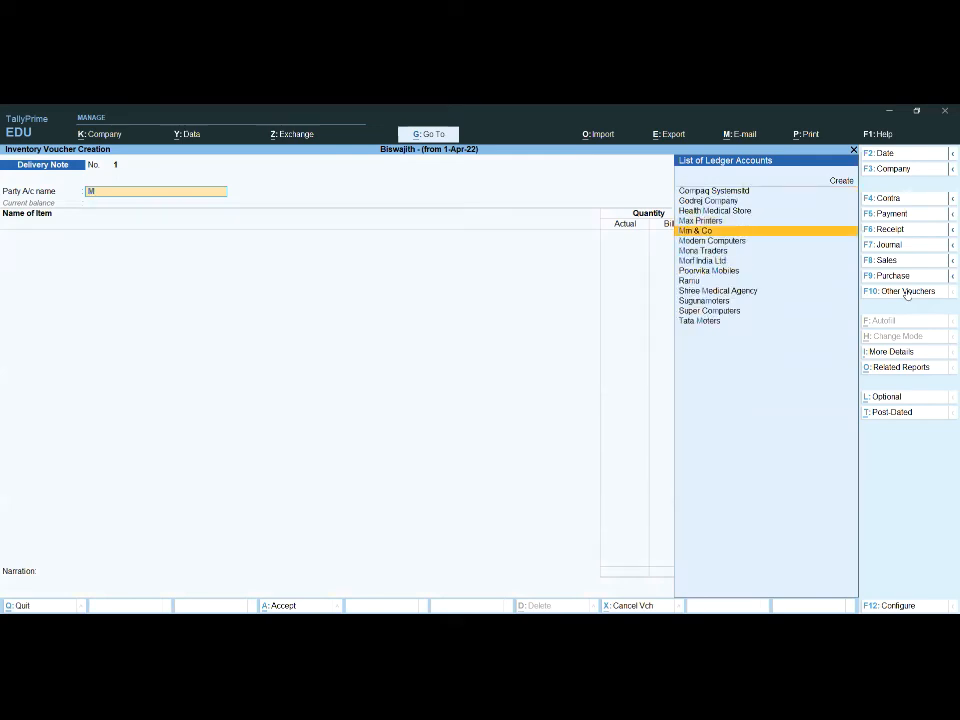
{"action": "key", "text": "Return"}
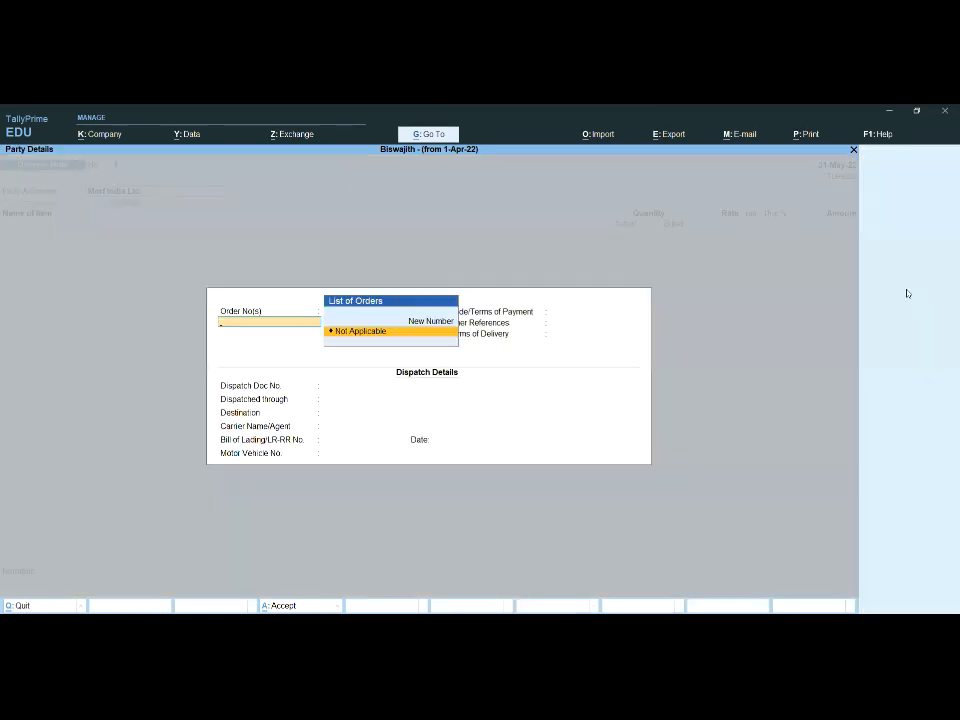
{"action": "key", "text": "ctrl+a"}
{"action": "key", "text": "ctrl+a"}
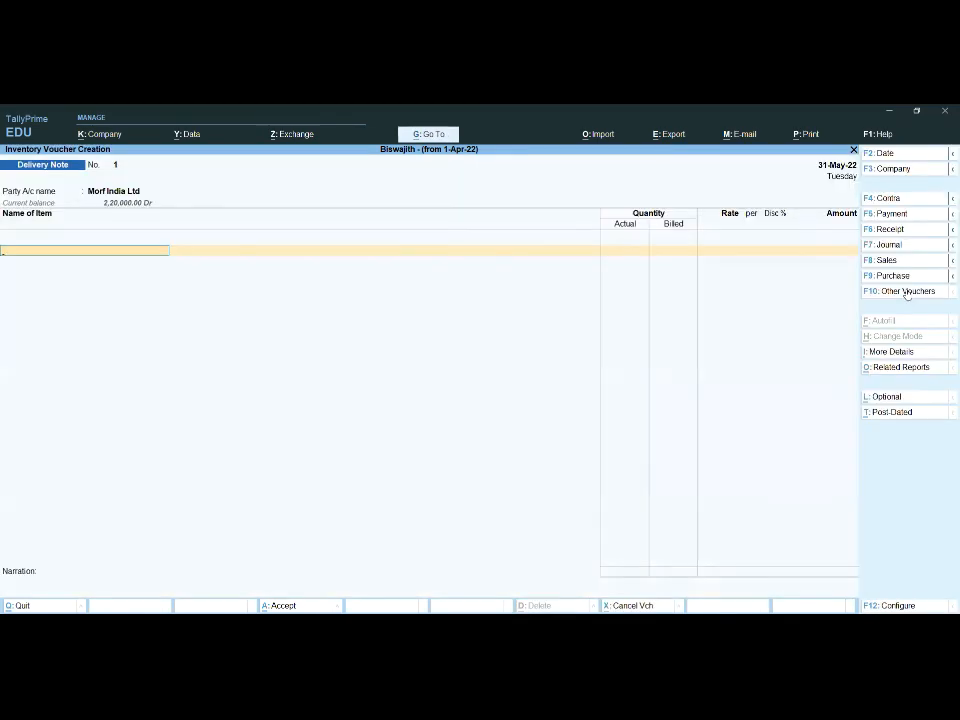
Step: Add Laptop to the Delivery Note against tracking number 1, with the order number Not Applicable
{"action": "type", "text": "L"}
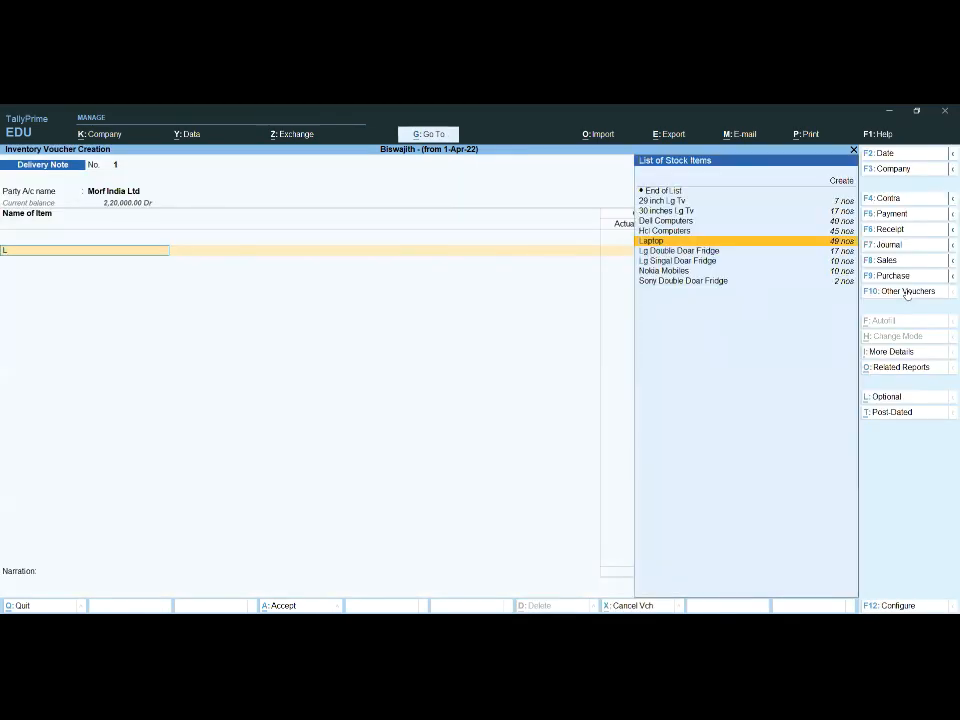
{"action": "key", "text": "Return"}
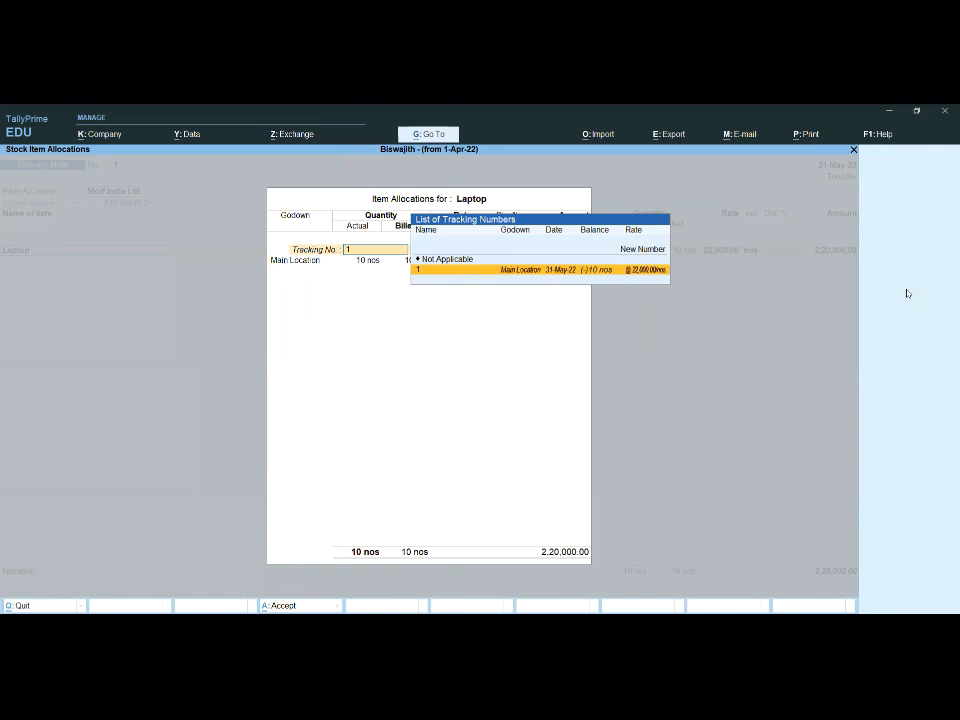
{"action": "key", "text": "Return"}
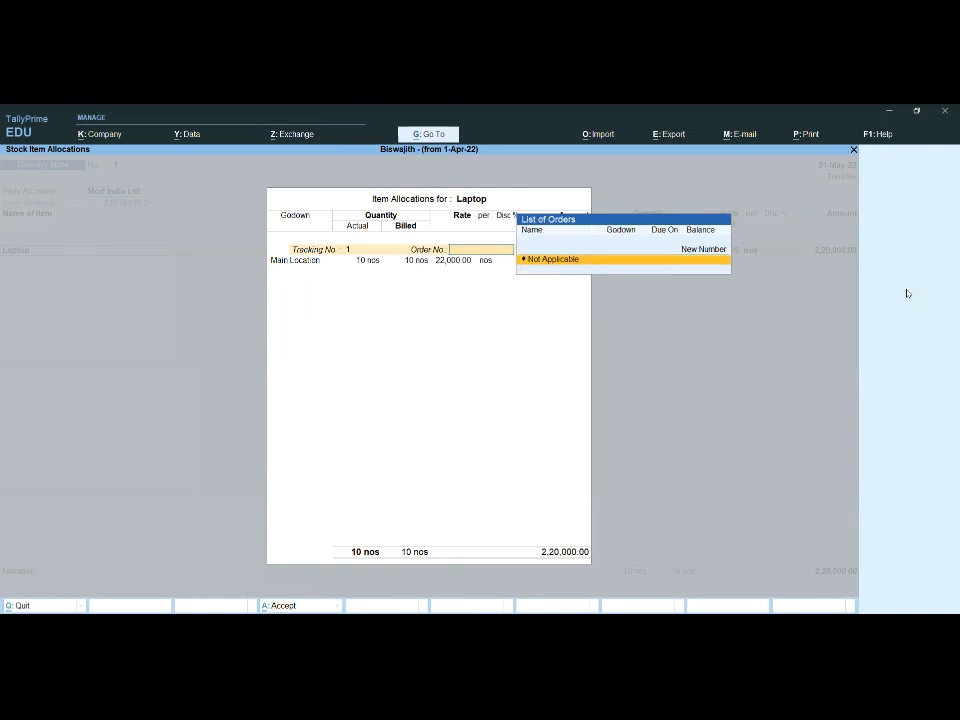
{"action": "key", "text": "Return"}
{"action": "key", "text": "Return"}
{"action": "key", "text": "Return"}
{"action": "key", "text": "Return"}
Step: Allocate 10 nos of Laptop to Main Location, actual and billed, and clear the rate by entering zero
{"action": "type", "text": "00"}
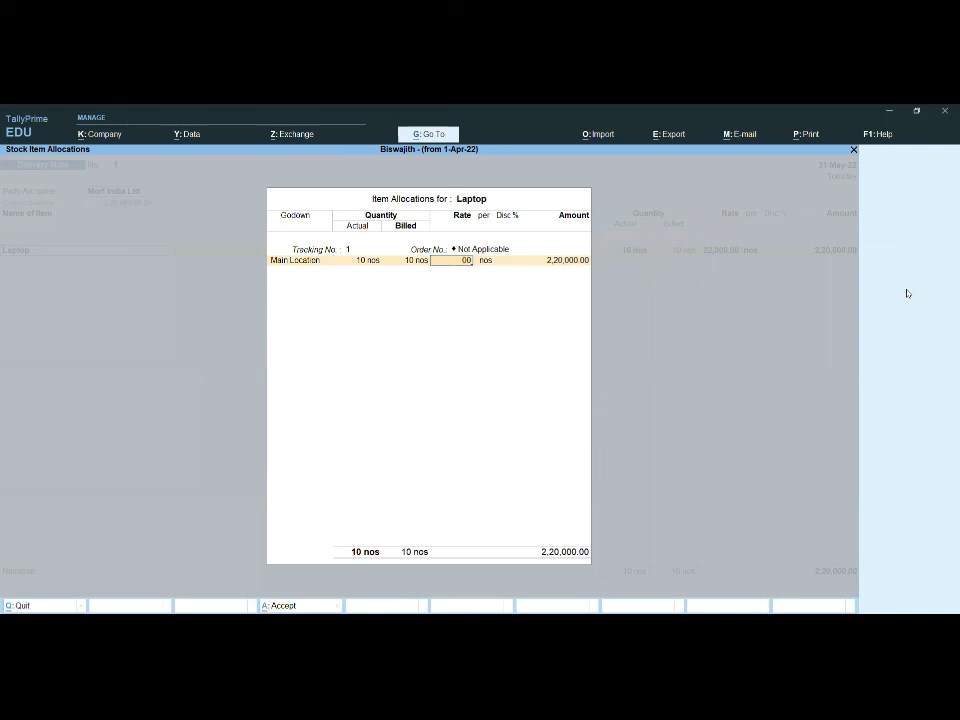
{"action": "key", "text": "Return"}
Step: Leave the Laptop amount empty, end the allocation and item lists, and save the Delivery Note without narration
{"action": "key", "text": "Return"}
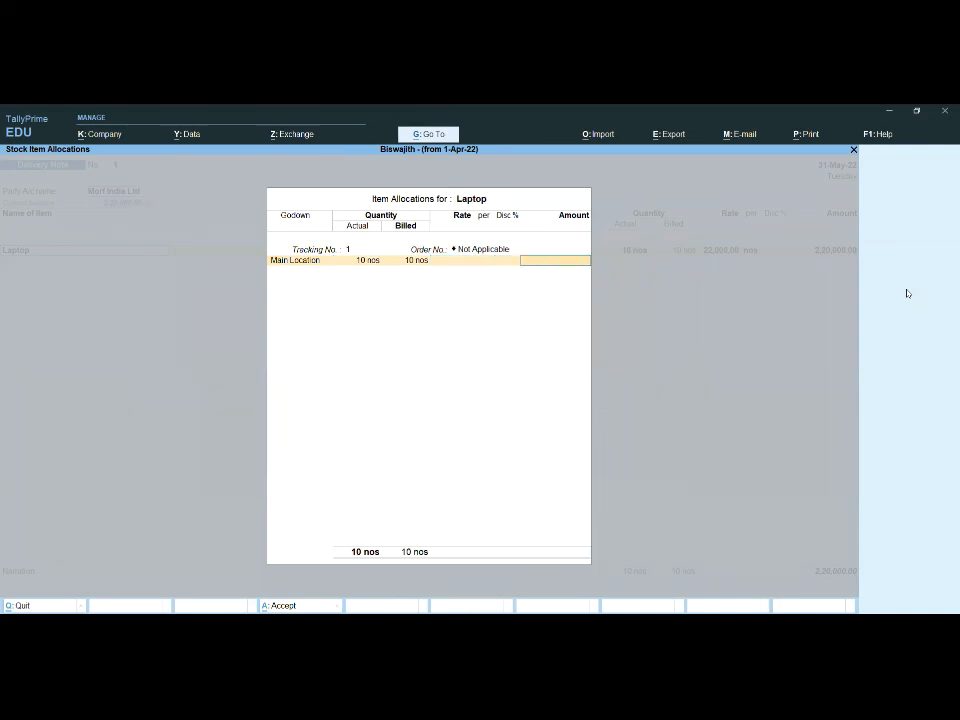
{"action": "key", "text": "Return"}
{"action": "key", "text": "Return"}
{"action": "key", "text": "Return"}
{"action": "key", "text": "Return"}
{"action": "key", "text": "Return"}
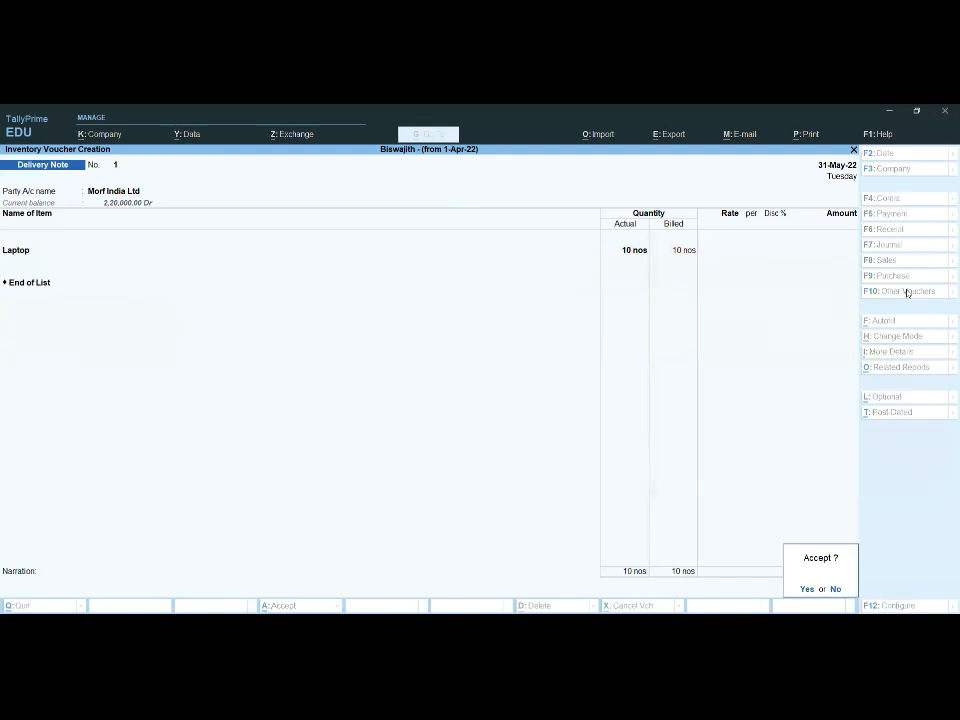
{"action": "key", "text": "Return"}
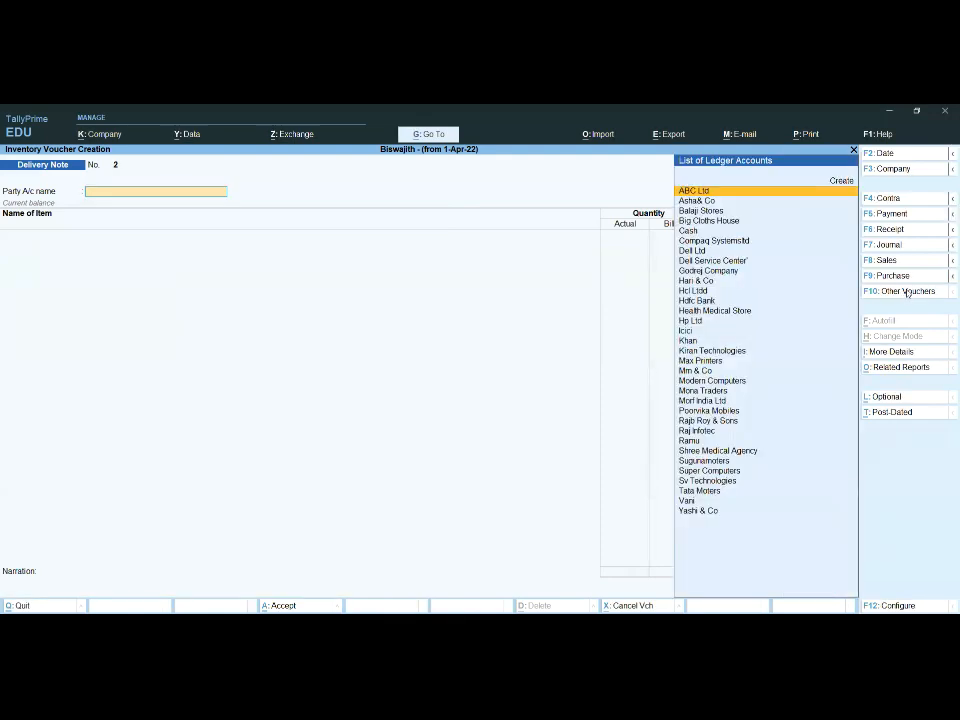
Step: Leave voucher entry and open the Stock Summary report
{"action": "key", "text": "Escape"}
{"action": "key", "text": "Return"}
{"action": "key", "text": "Down"}
{"action": "key", "text": "Down"}
{"action": "key", "text": "Down"}
{"action": "key", "text": "Down"}
{"action": "key", "text": "Down"}
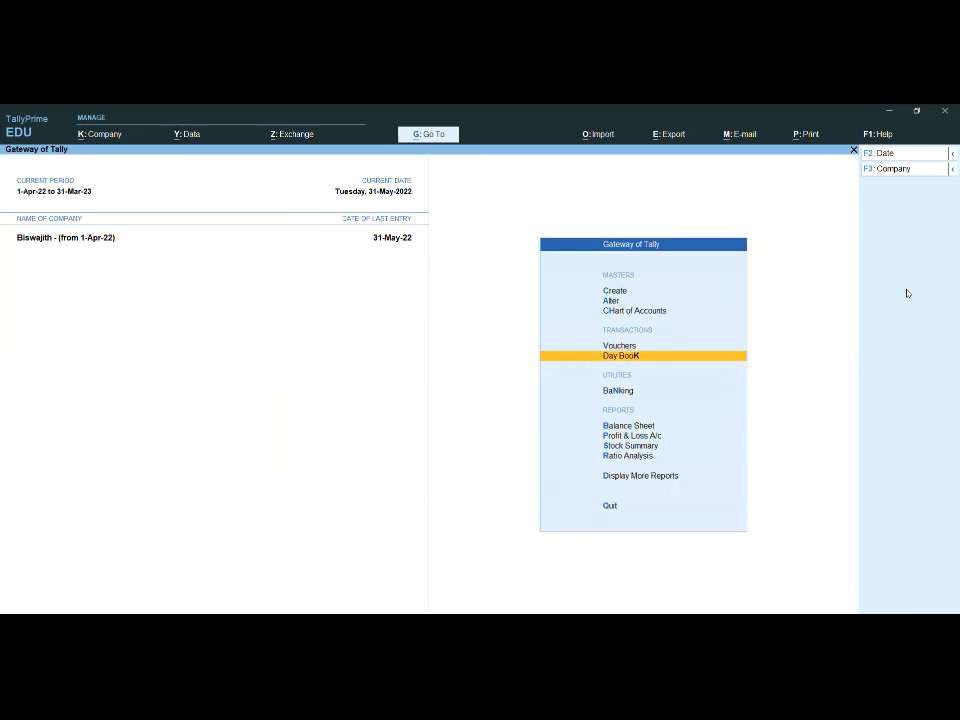
{"action": "key", "text": "Return"}
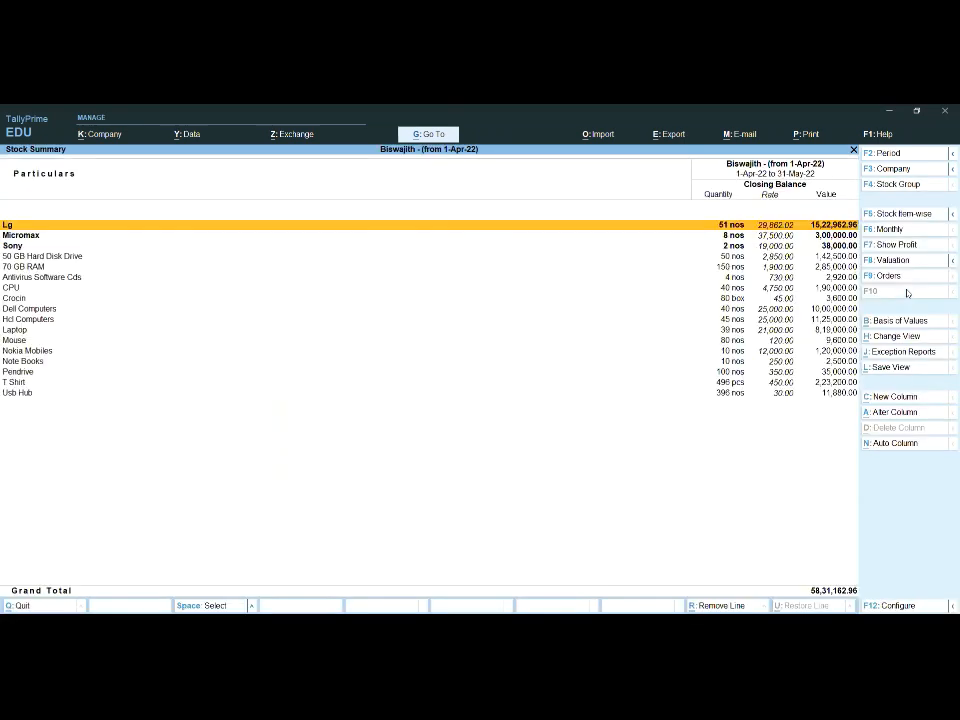
Step: Drill down from the Stock Summary to Laptop's May vouchers and examine the Morf India Ltd sales entry
{"action": "key", "text": "Down"}
{"action": "key", "text": "Down"}
{"action": "key", "text": "Down"}
{"action": "key", "text": "Down"}
{"action": "key", "text": "Down"}
{"action": "key", "text": "Down"}
{"action": "key", "text": "Down"}
{"action": "key", "text": "Down"}
{"action": "key", "text": "Down"}
{"action": "key", "text": "Down"}
{"action": "key", "text": "Return"}
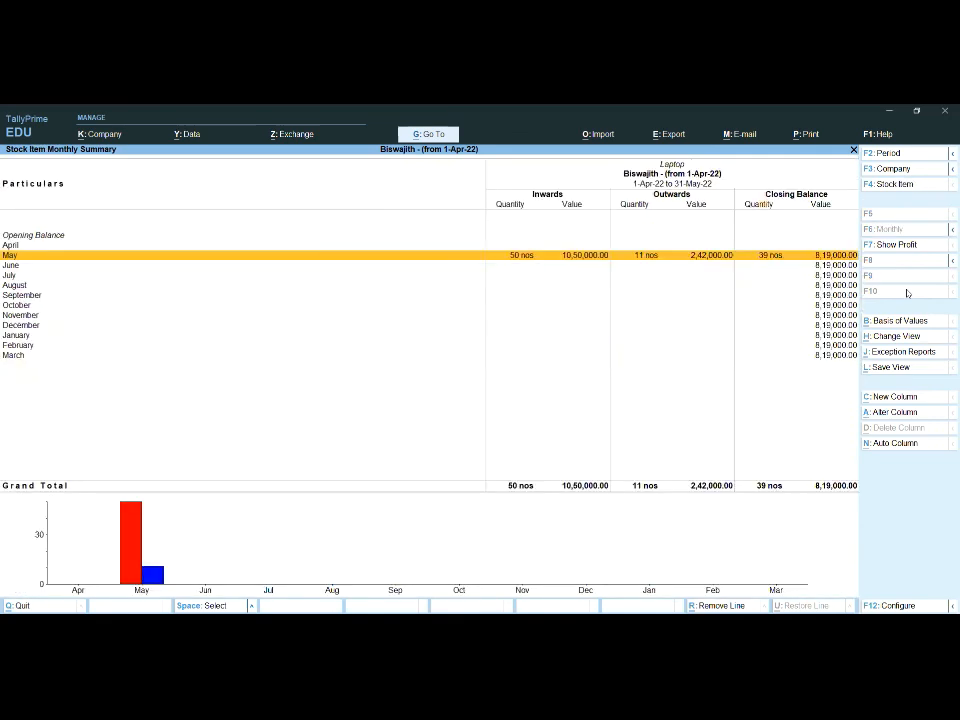
{"action": "key", "text": "Return"}
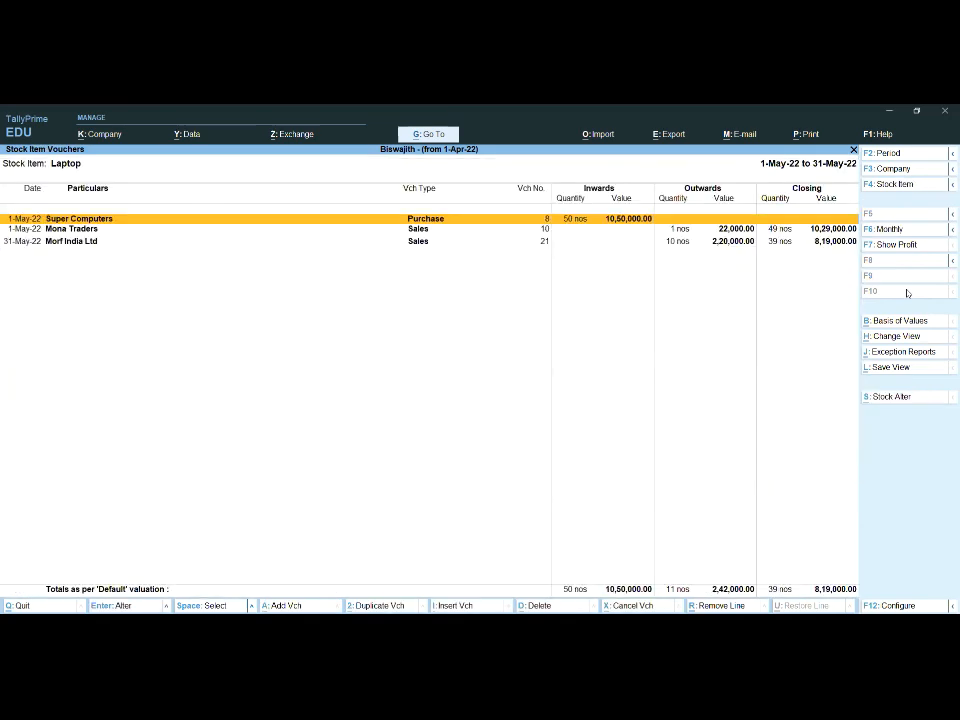
{"action": "key", "text": "Down"}
{"action": "key", "text": "Down"}
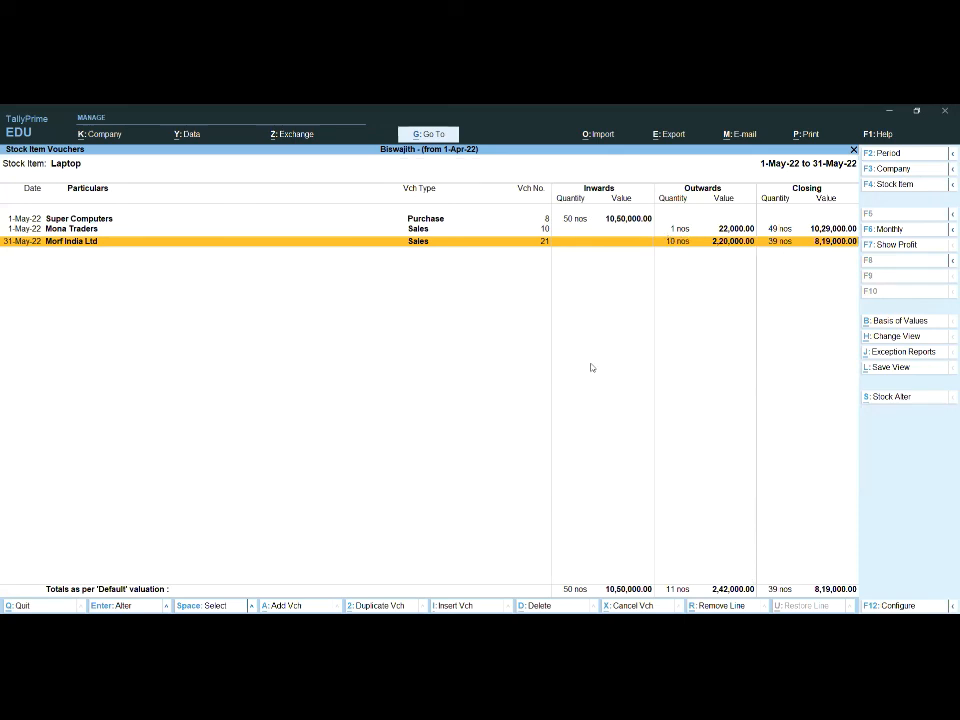
Step: Return to the Stock Summary, examine the May vouchers of Nokia Mobiles and go back to the Gateway of Tally
{"action": "key", "text": "Escape"}
{"action": "key", "text": "Escape"}
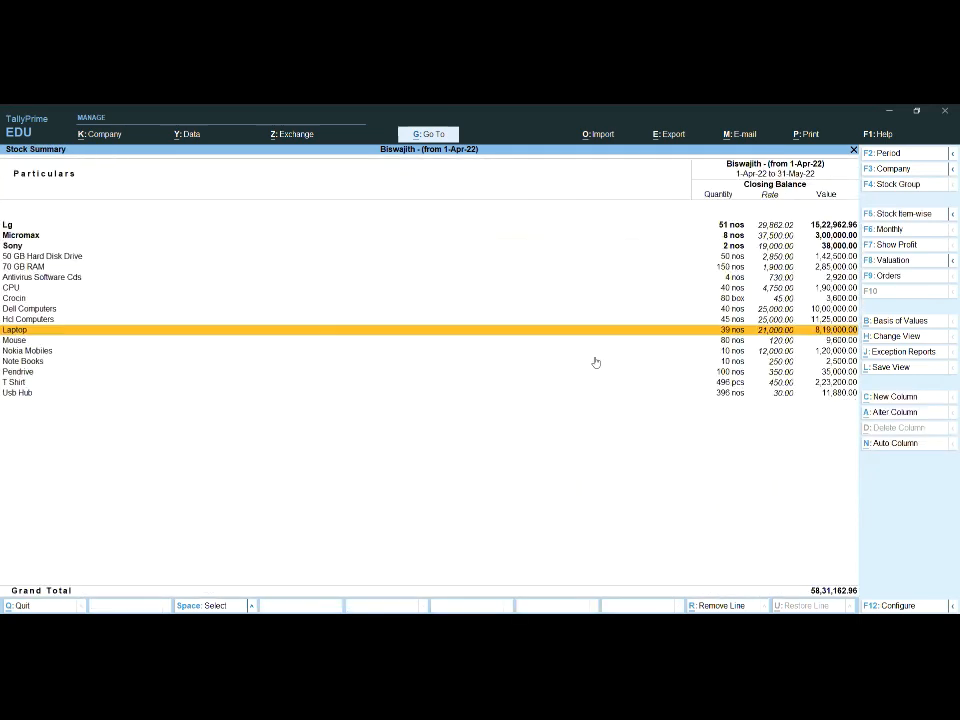
{"action": "key", "text": "Down"}
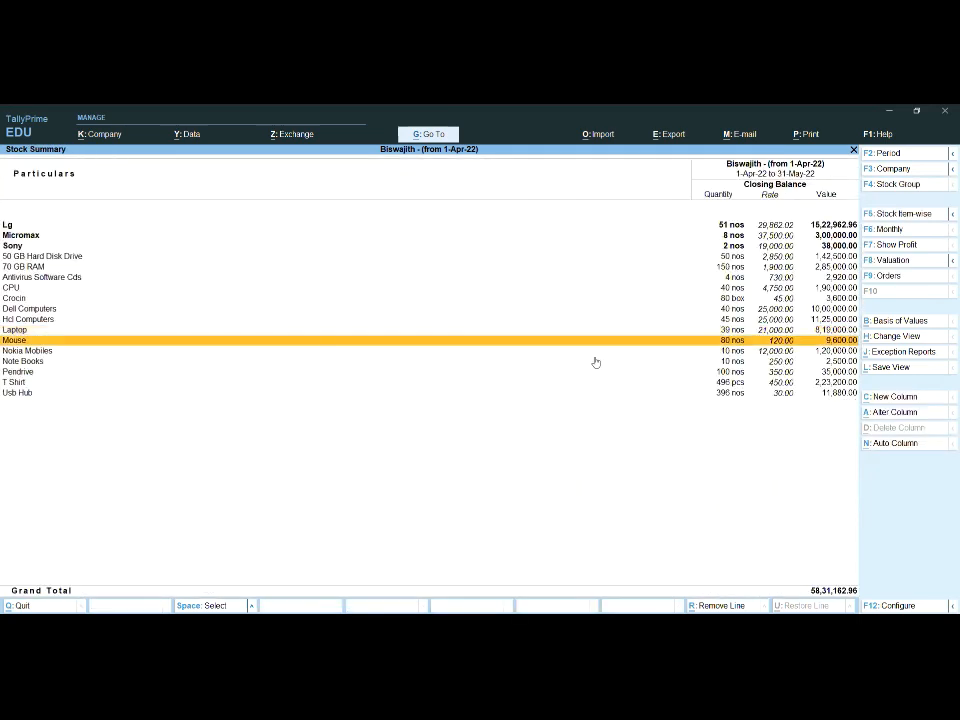
{"action": "key", "text": "Down"}
{"action": "key", "text": "Return"}
{"action": "key", "text": "Return"}
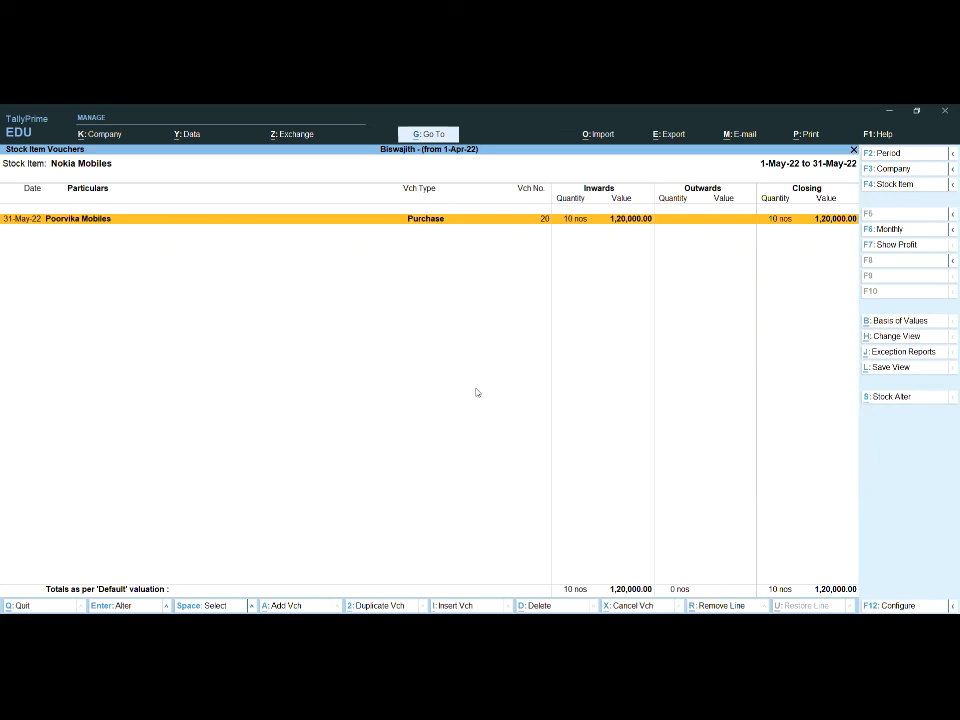
{"action": "key", "text": "Escape"}
{"action": "key", "text": "Escape"}
{"action": "key", "text": "Escape"}
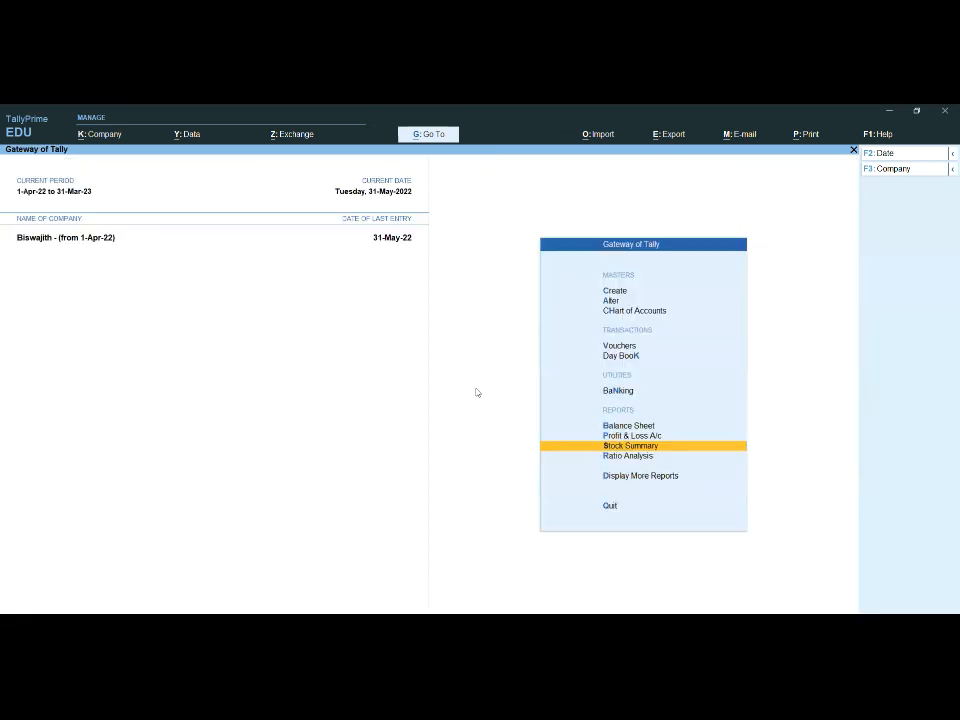